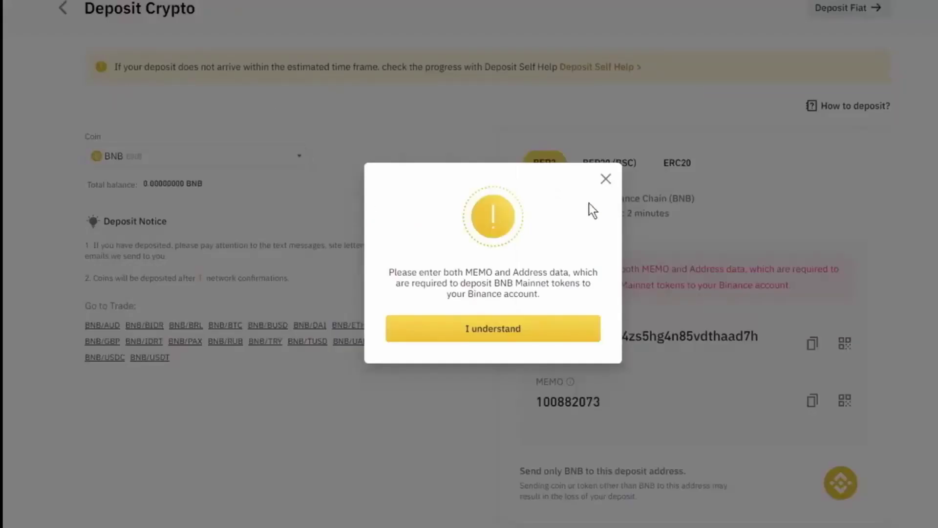
# Acknowledge the memo-and-address warning to reveal the BNB BEP2 deposit address and memo
pyautogui.moveTo(423, 271); pyautogui.dragTo(579, 272)
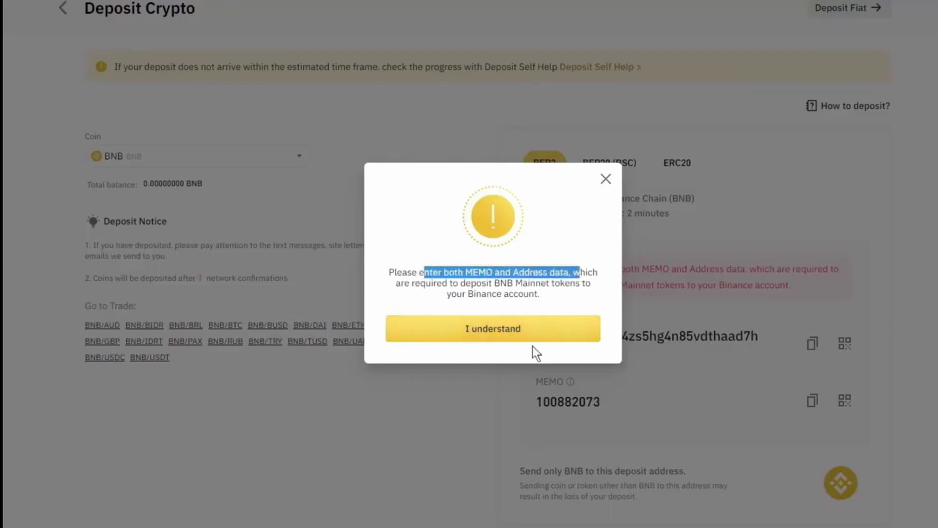
pyautogui.click(533, 330)
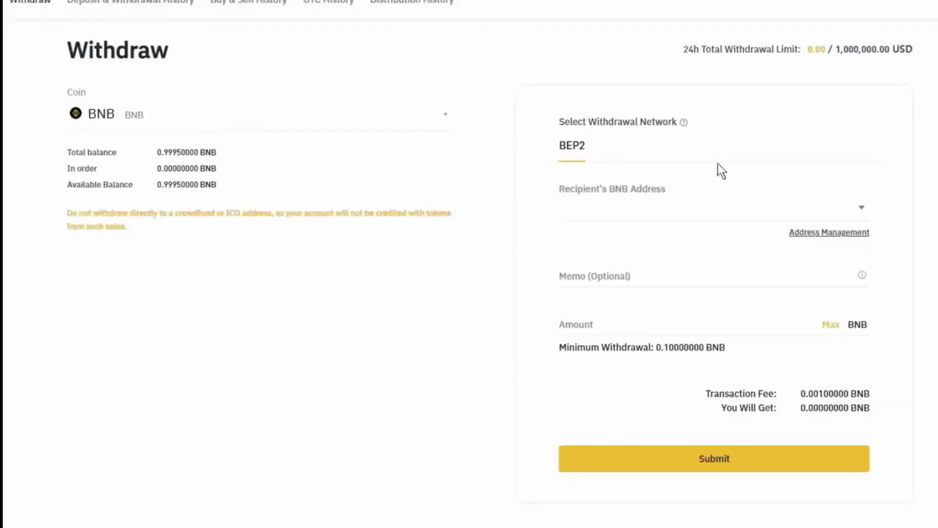
pyautogui.moveTo(585, 146); pyautogui.dragTo(523, 133)
pyautogui.click(502, 182)
pyautogui.moveTo(585, 146); pyautogui.dragTo(563, 148)
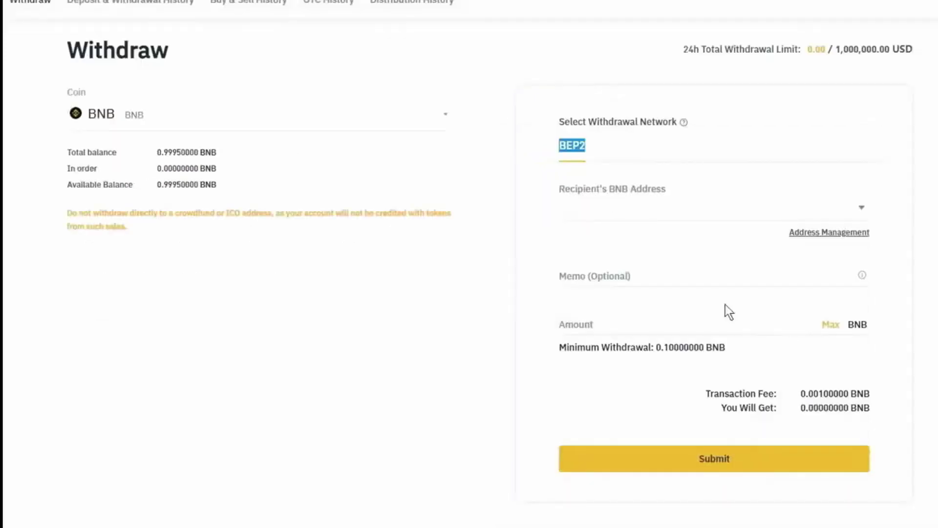
# Paste the copied deposit address and memo into the recipient BNB address and Memo fields
pyautogui.click(725, 286)
pyautogui.click(598, 211)
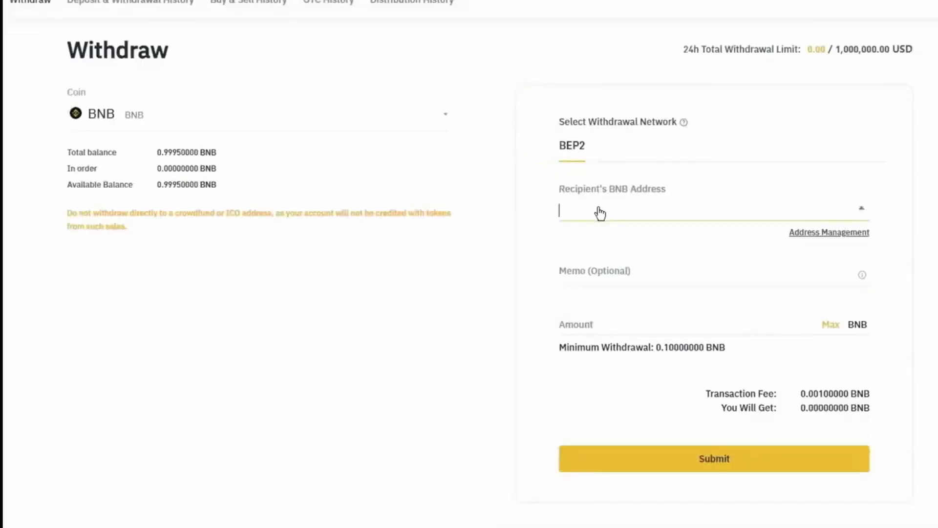
pyautogui.write('bnb136ns6lfw4zs5hg4n85vdthaad7hq5m4gtkgf23')
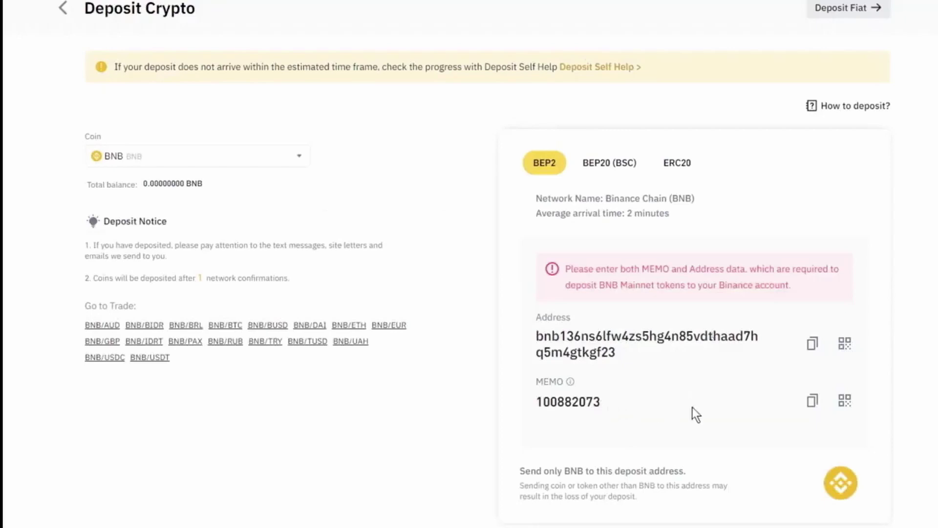
pyautogui.click(812, 400)
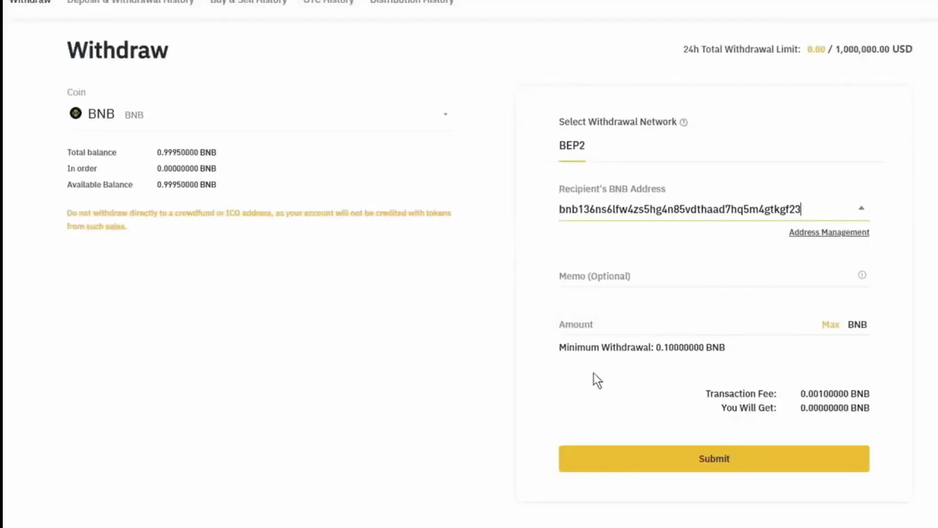
pyautogui.click(597, 324)
pyautogui.click(598, 269)
pyautogui.hotkey('ctrl', 'v')
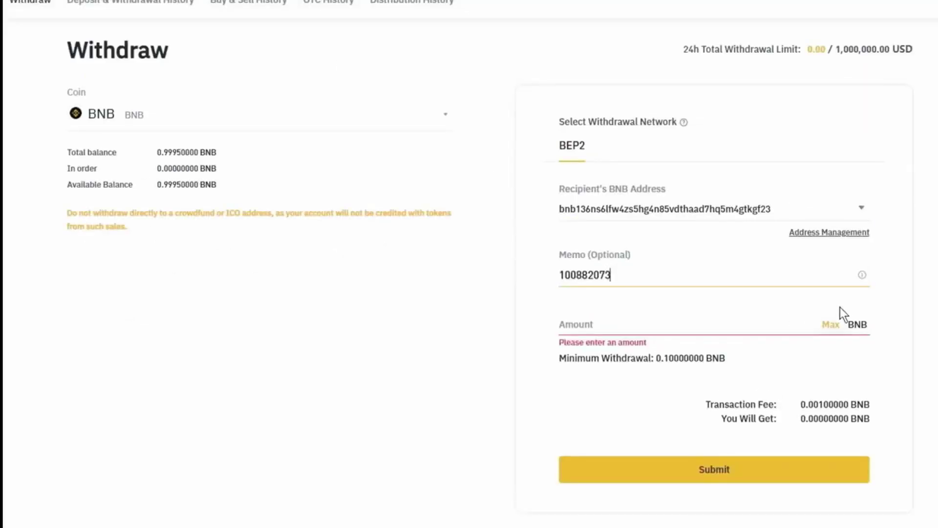
pyautogui.click(491, 243)
pyautogui.click(558, 211)
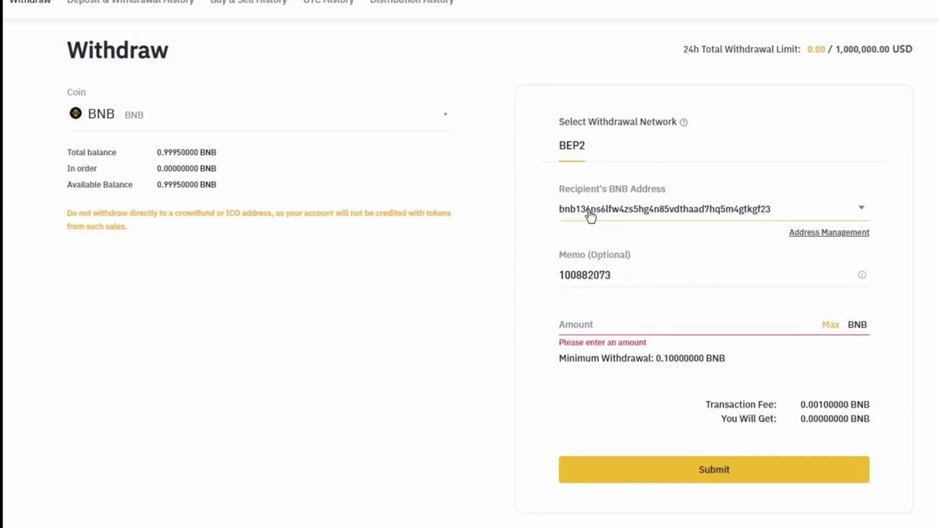
pyautogui.click(574, 218)
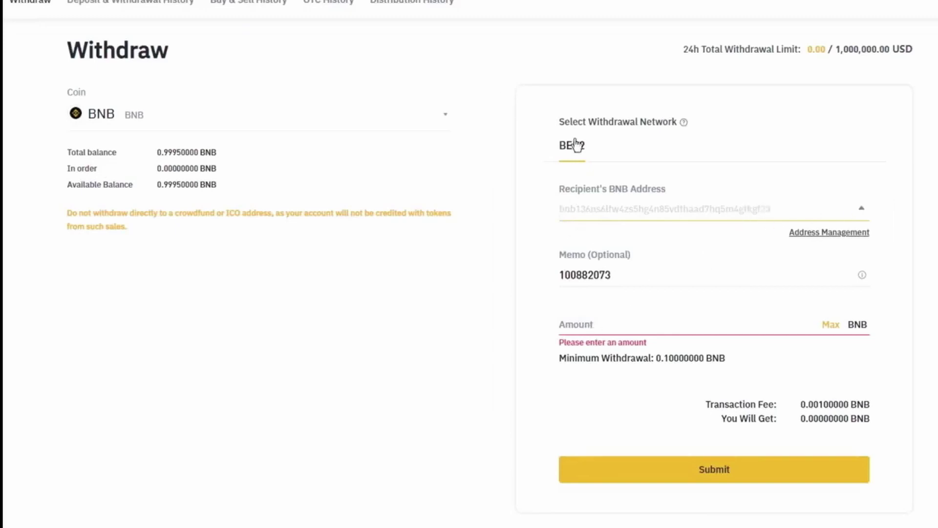
# Enter 0.2 BNB as the withdrawal amount and submit the withdrawal
pyautogui.click(631, 330)
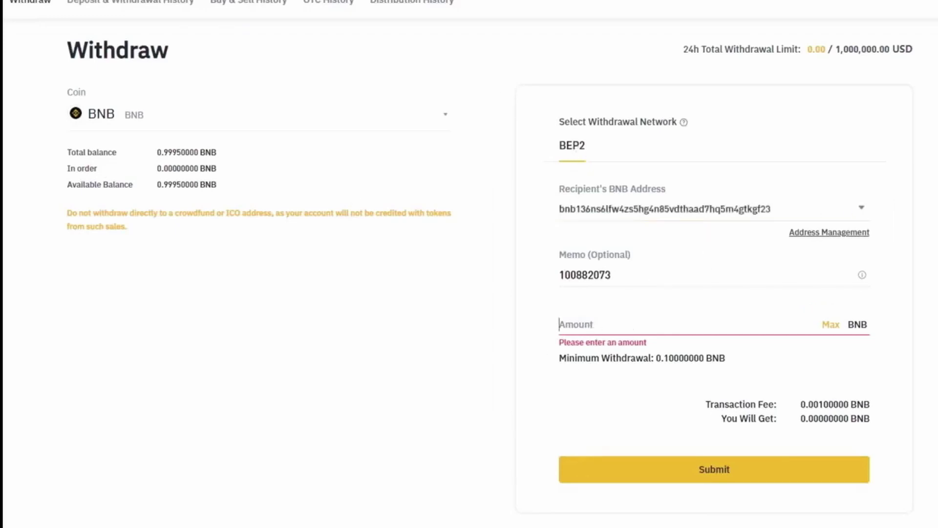
pyautogui.write('2')
pyautogui.press('BackSpace')
pyautogui.write('0.2')
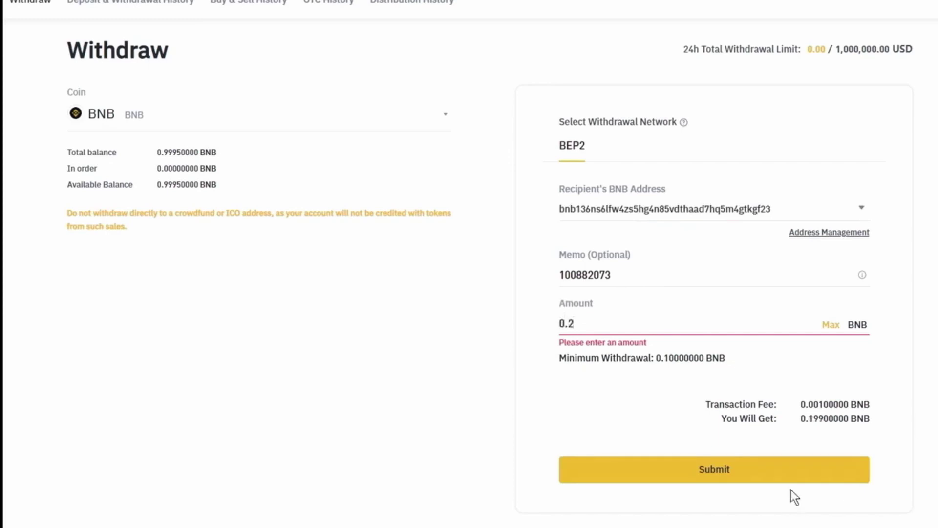
pyautogui.click(714, 479)
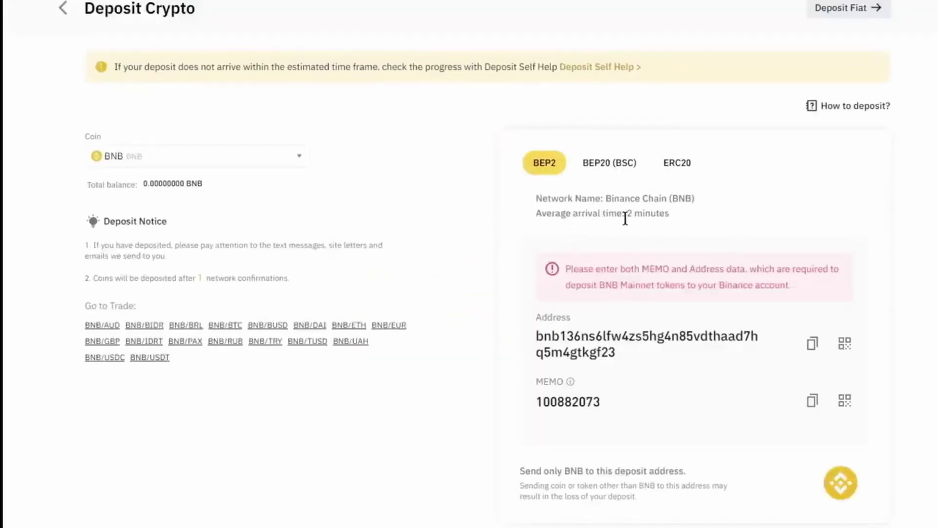
# Confirm the 0.199 BNB deposit has arrived in the Binance account
pyautogui.moveTo(617, 214); pyautogui.dragTo(669, 214)
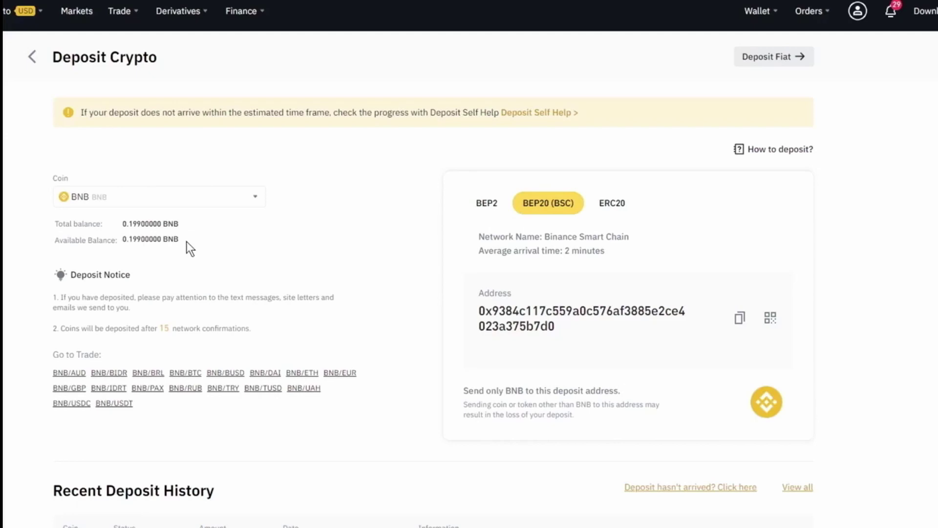
pyautogui.moveTo(187, 241); pyautogui.dragTo(277, 252)
pyautogui.click(124, 238)
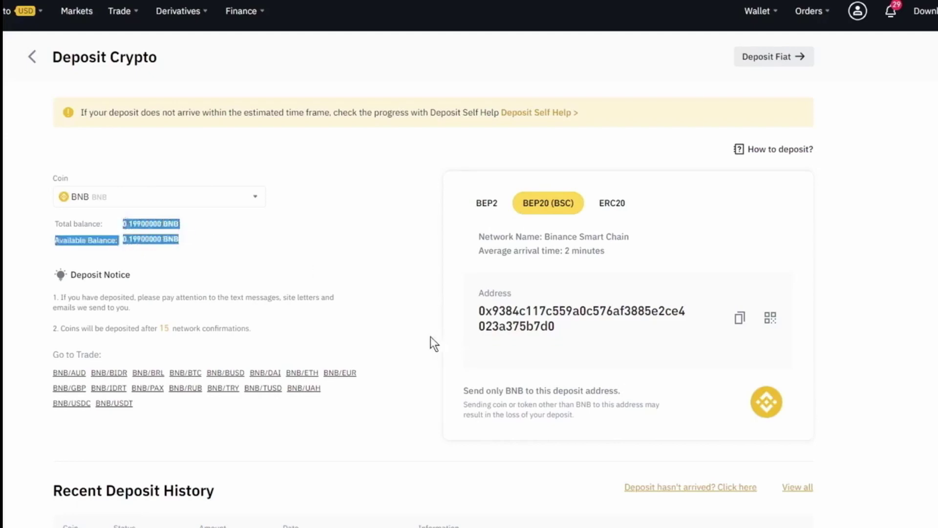
pyautogui.click(159, 242)
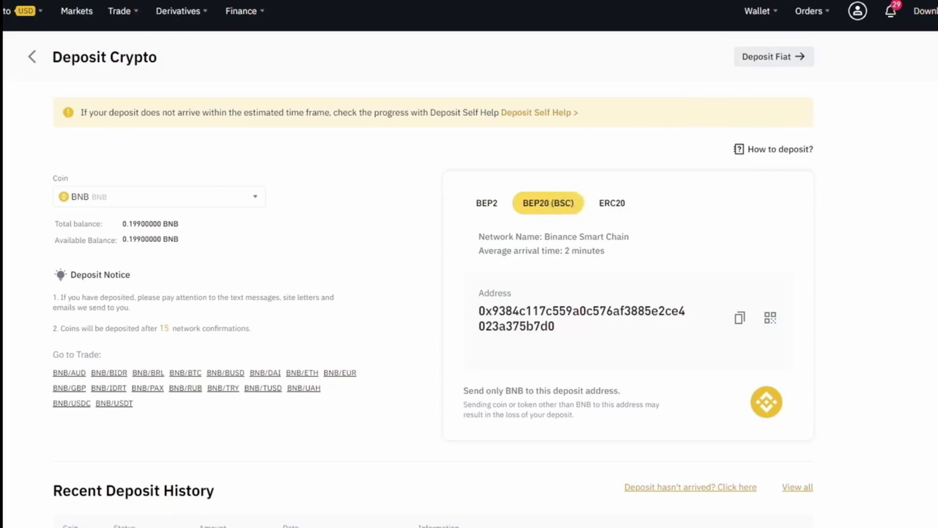
# Copy the MetaMask Account 1 address, then go to the Binance wallet overview
pyautogui.hotkey('alt', 'shift', 'm')
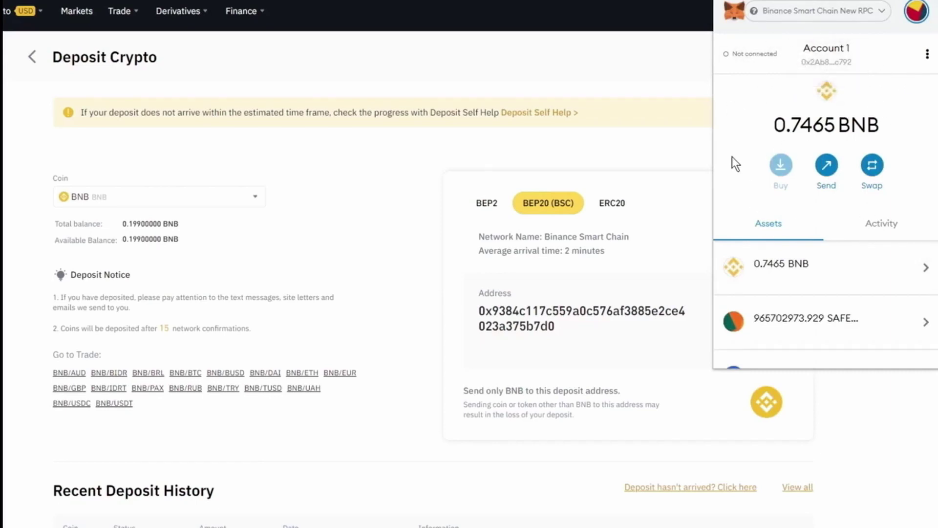
pyautogui.click(825, 58)
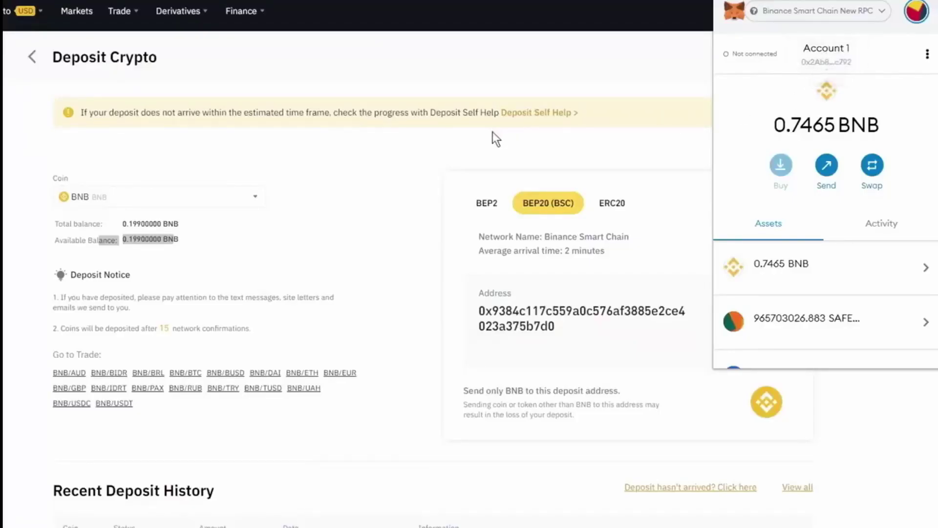
pyautogui.click(488, 146)
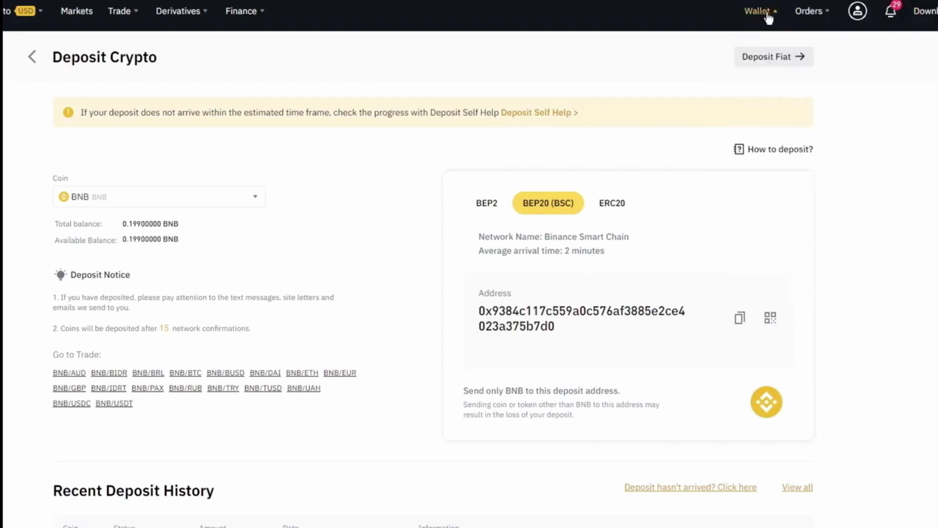
pyautogui.moveTo(768, 18)
pyautogui.click(774, 42)
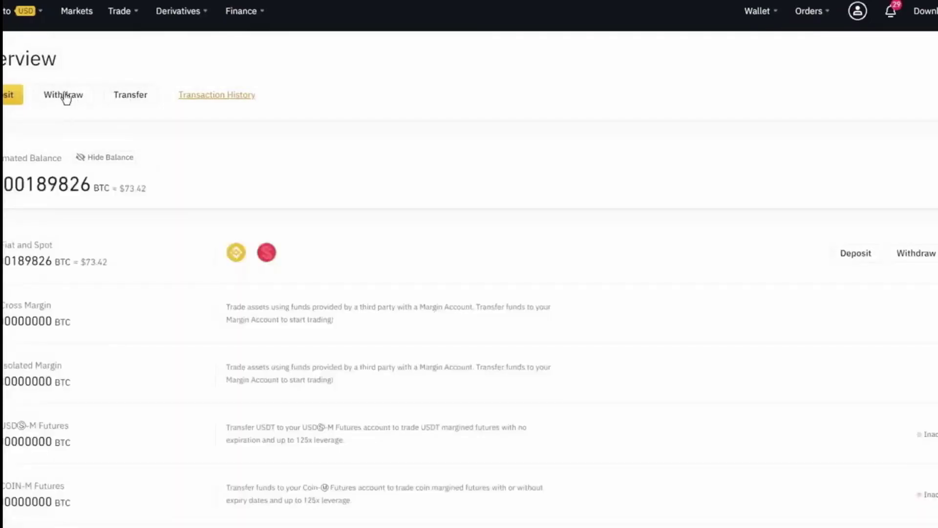
# Start a BNB withdrawal with the MetaMask address pasted as the destination
pyautogui.click(64, 96)
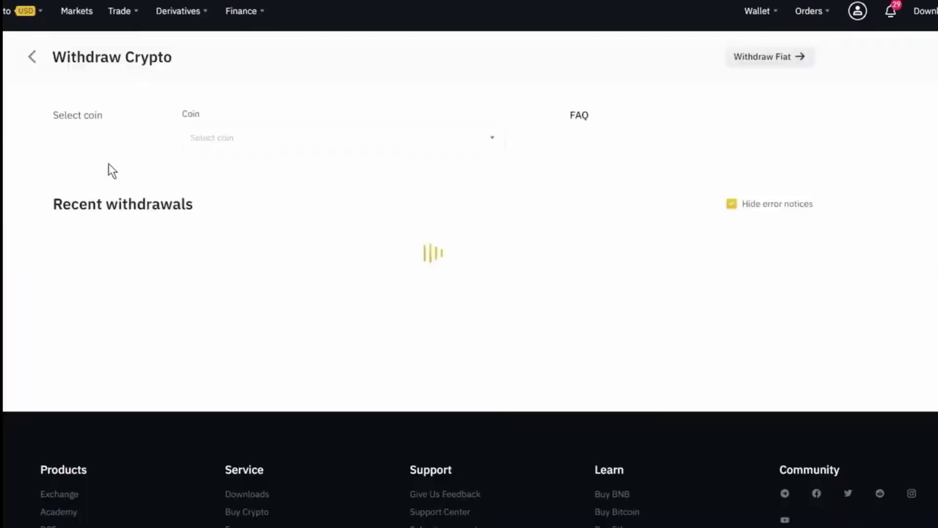
pyautogui.click(281, 151)
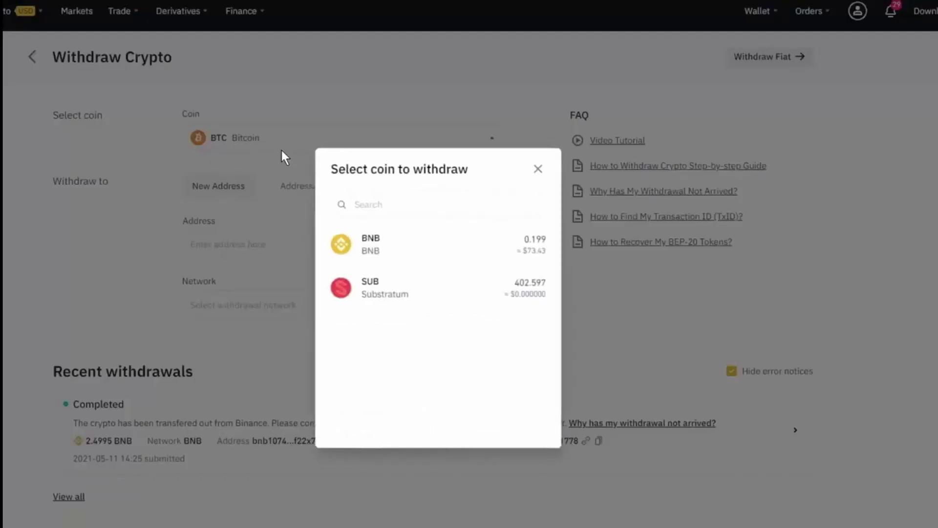
pyautogui.click(488, 245)
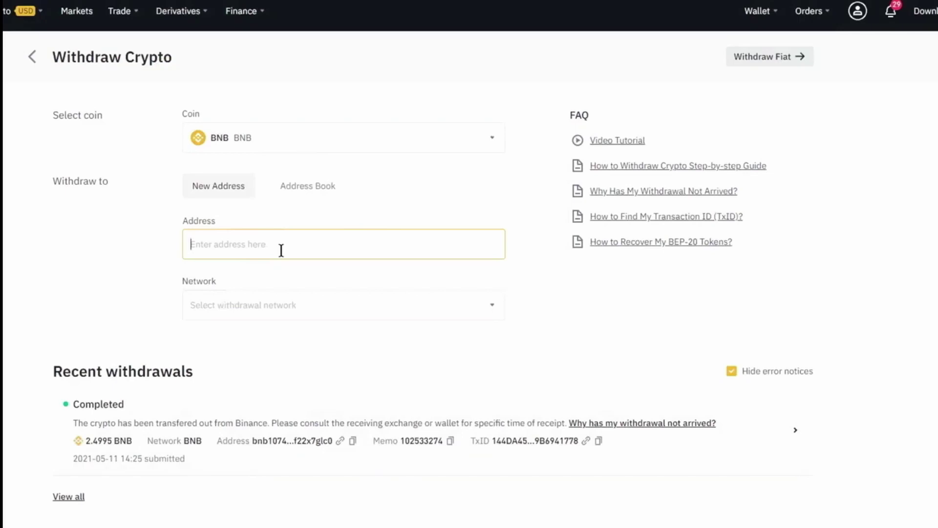
pyautogui.hotkey('ctrl', 'v')
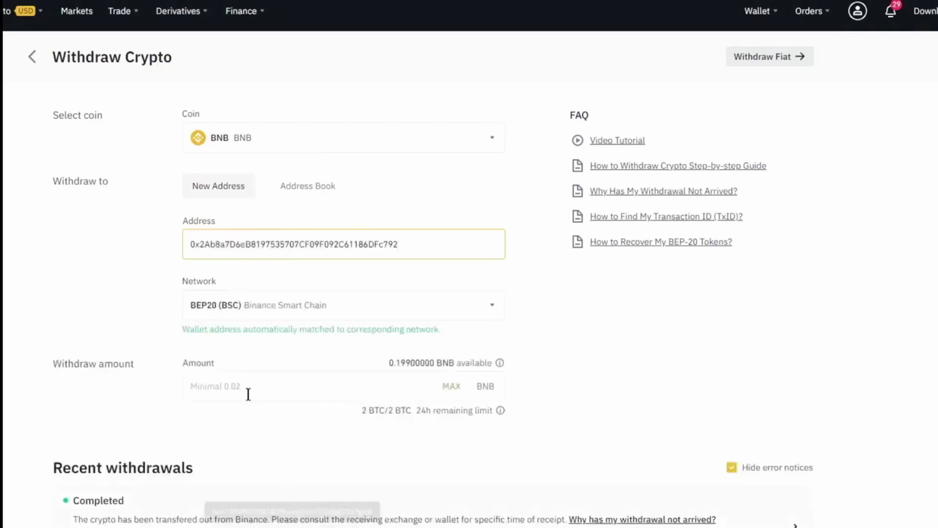
pyautogui.moveTo(189, 329); pyautogui.dragTo(453, 332)
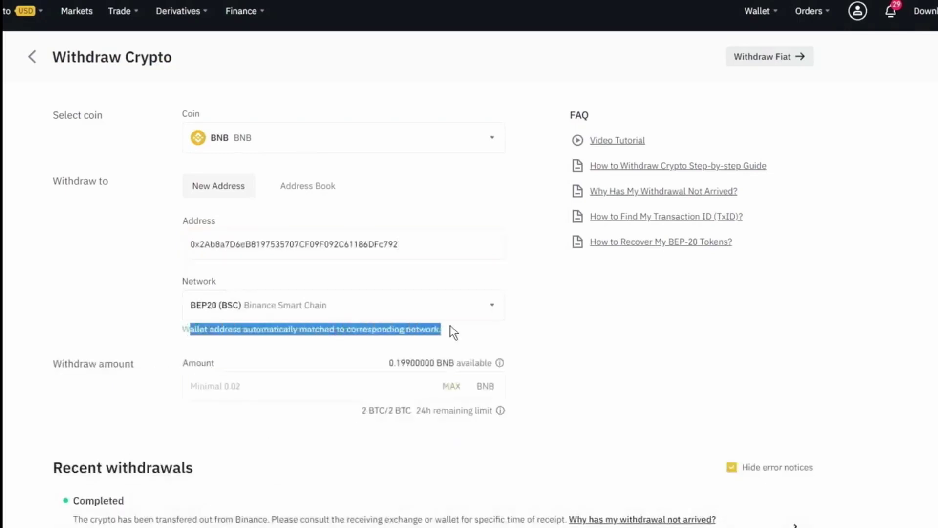
pyautogui.click(628, 327)
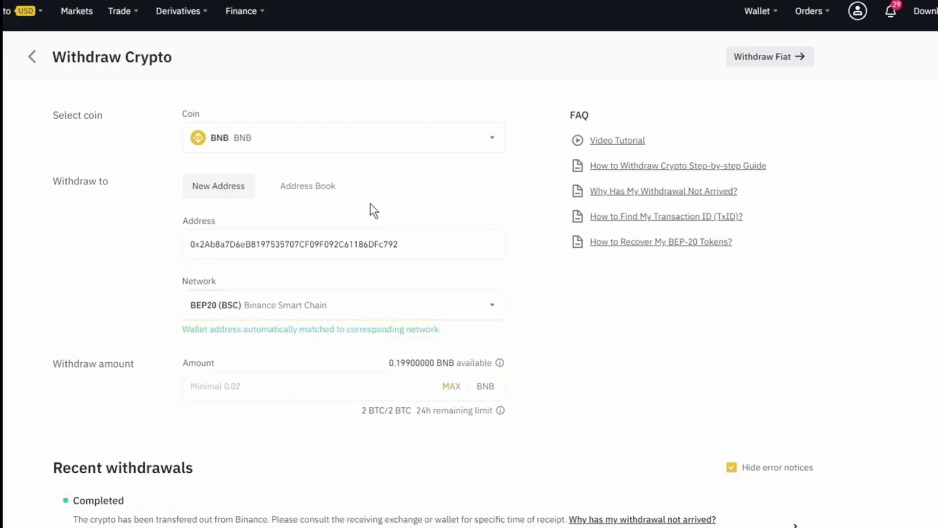
# Withdraw the full 0.199 BNB balance and accept the BSC network warning
pyautogui.click(451, 387)
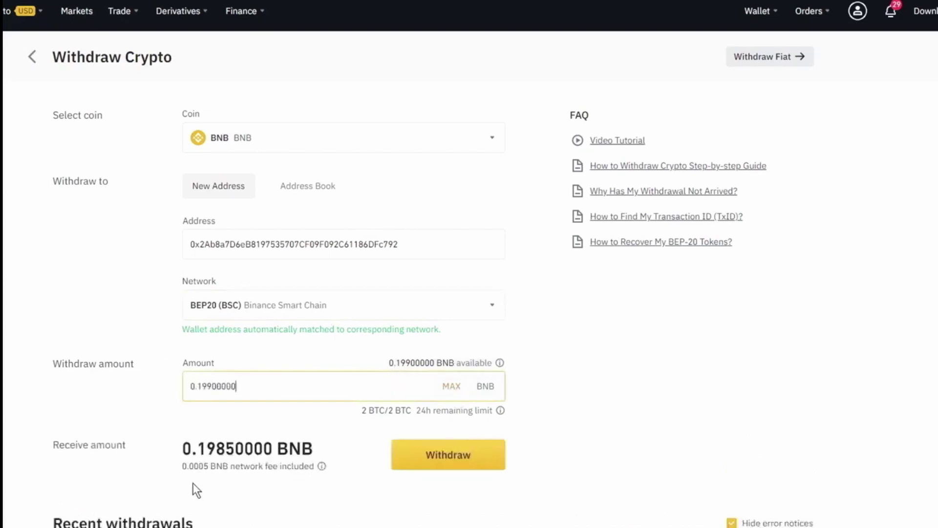
pyautogui.moveTo(189, 465); pyautogui.dragTo(216, 467)
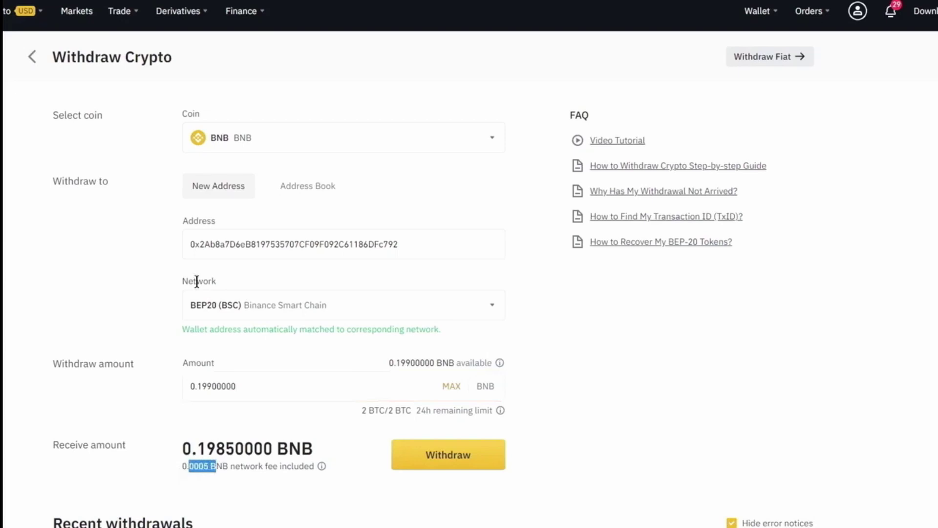
pyautogui.click(140, 325)
pyautogui.click(449, 457)
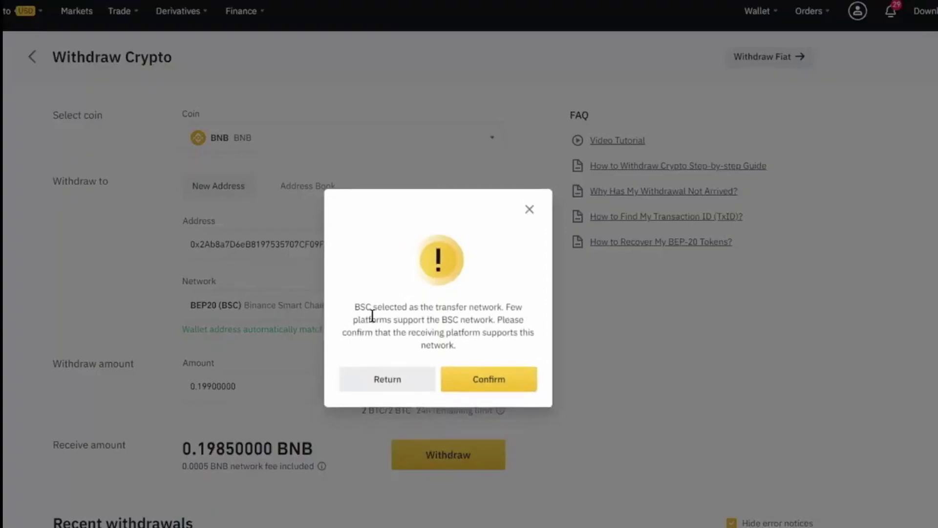
pyautogui.moveTo(382, 307); pyautogui.dragTo(423, 308)
pyautogui.tripleClick(517, 327)
pyautogui.click(493, 339)
pyautogui.click(489, 386)
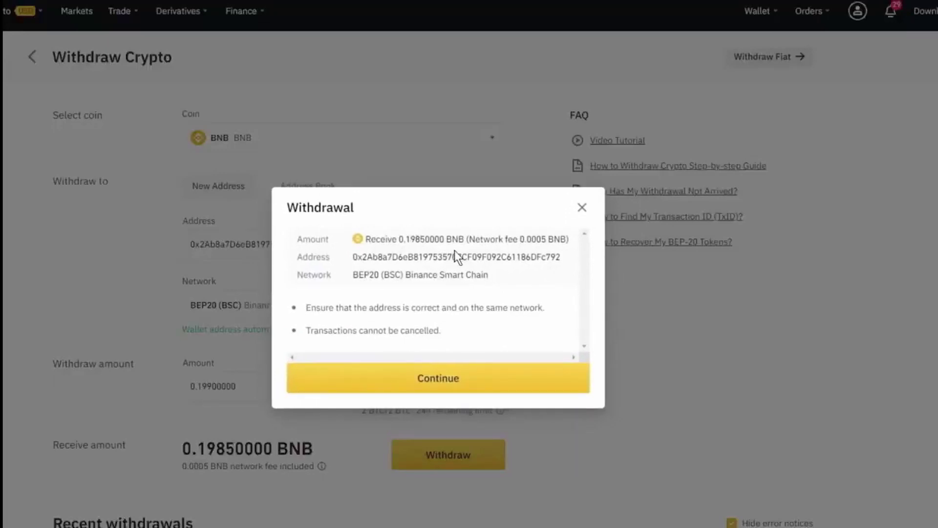
# Verify with phone and e-mail codes and submit the 0.1985 BNB withdrawal
pyautogui.click(446, 385)
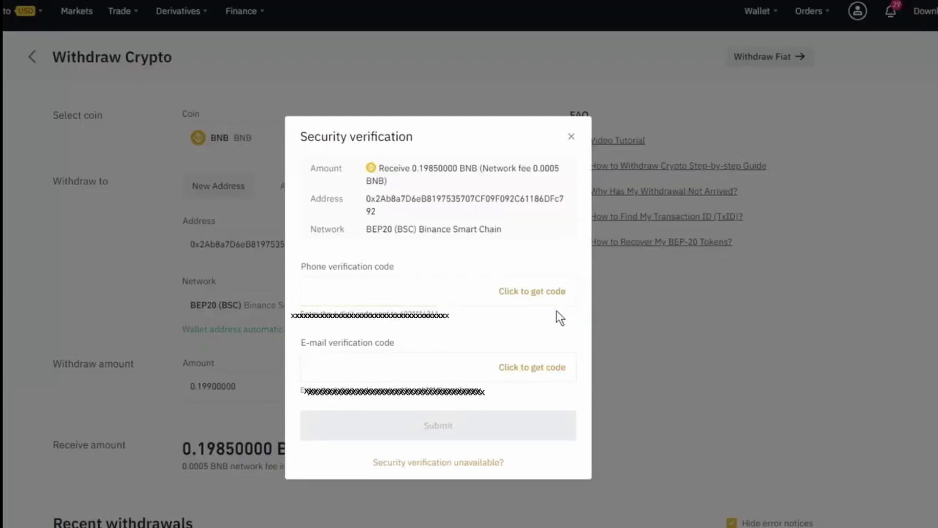
pyautogui.click(556, 291)
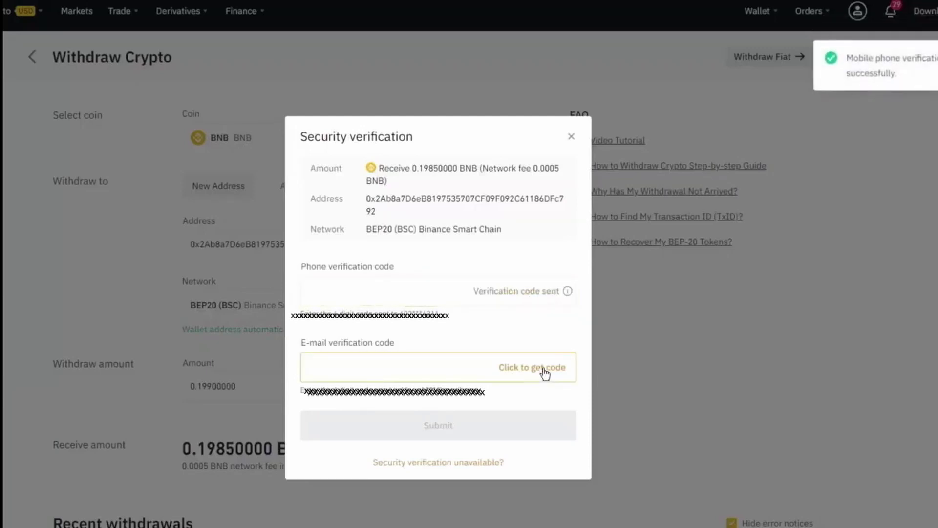
pyautogui.click(543, 373)
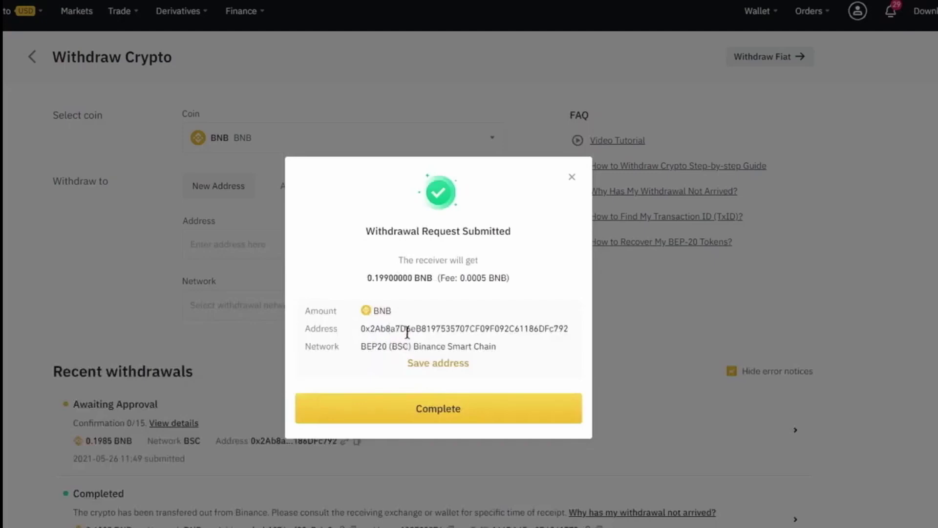
pyautogui.moveTo(371, 277); pyautogui.dragTo(414, 278)
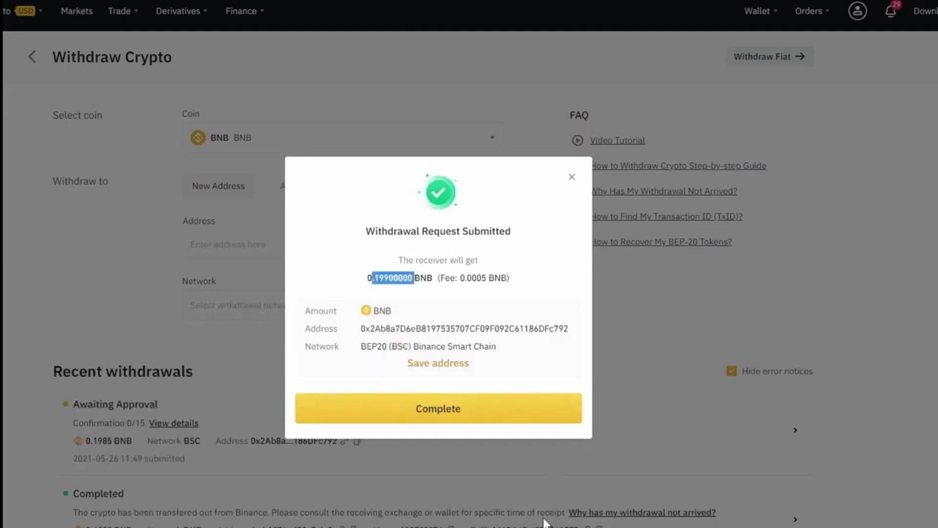
pyautogui.click(414, 412)
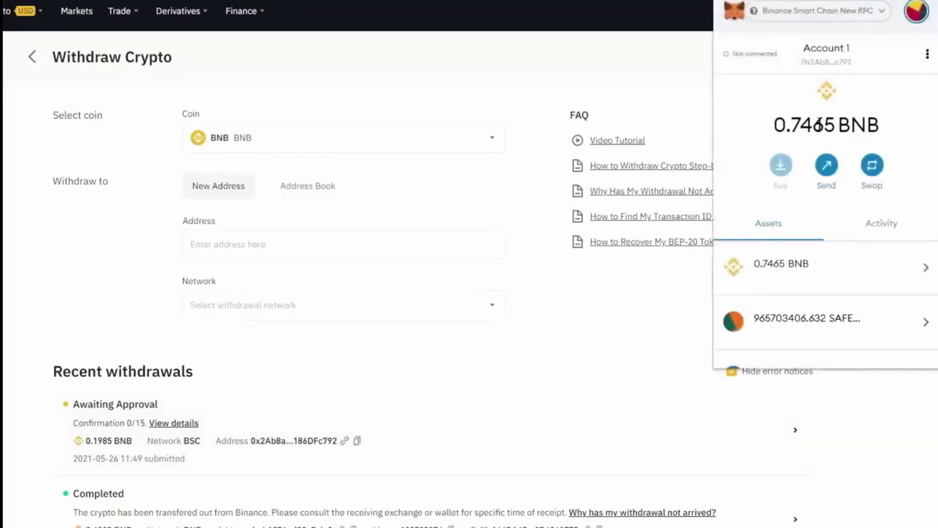
# Check that the wallet's BNB balance has risen to 0.945 BNB
pyautogui.moveTo(823, 125); pyautogui.dragTo(653, 174)
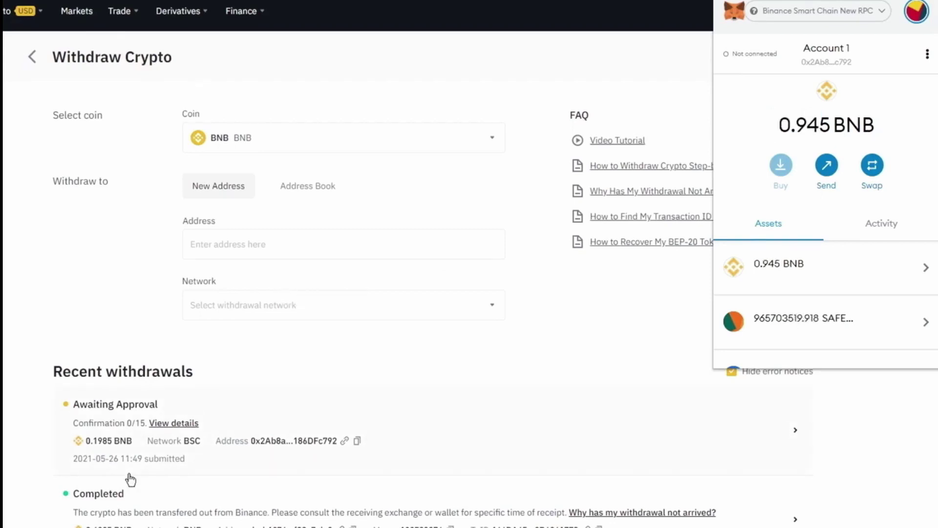
pyautogui.moveTo(863, 126); pyautogui.dragTo(789, 131)
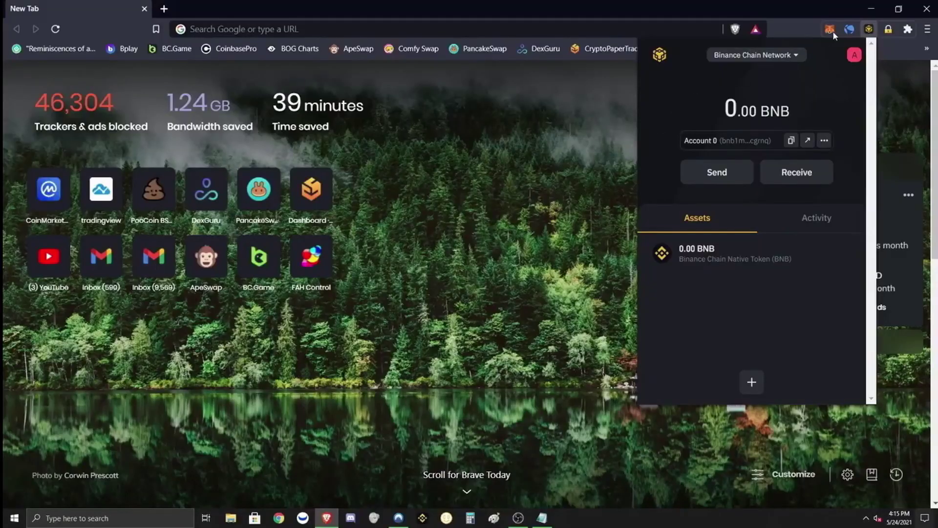
# Reopen Binance Chain Wallet and change its network to Binance Smart Chain Network
pyautogui.click(871, 29)
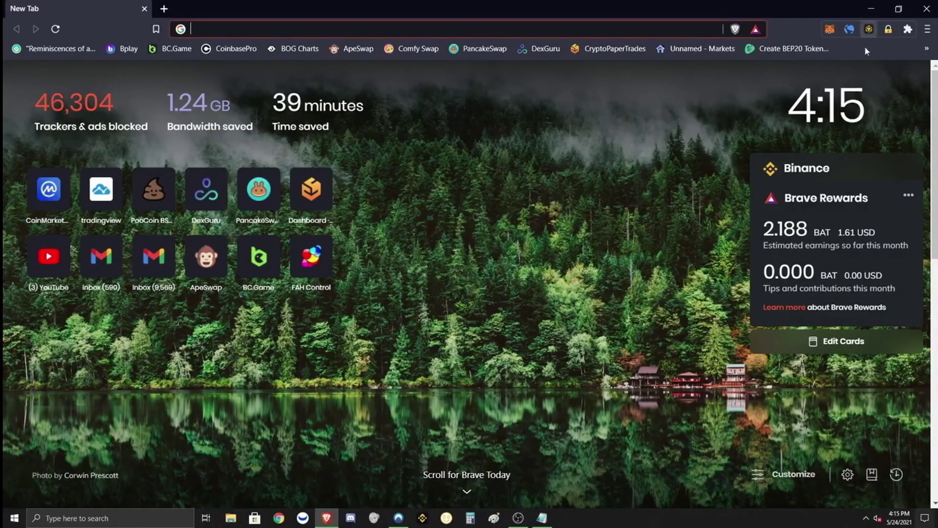
pyautogui.click(869, 29)
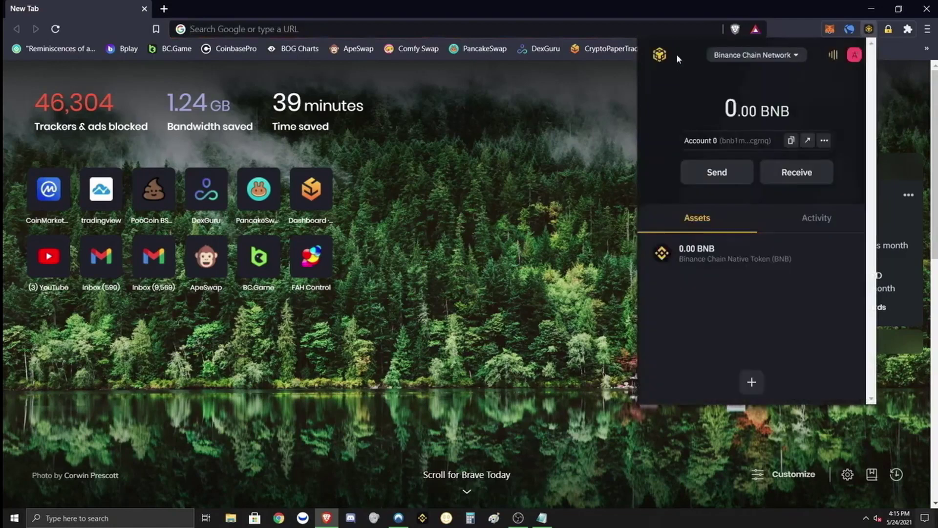
pyautogui.click(869, 29)
pyautogui.click(868, 29)
pyautogui.click(795, 57)
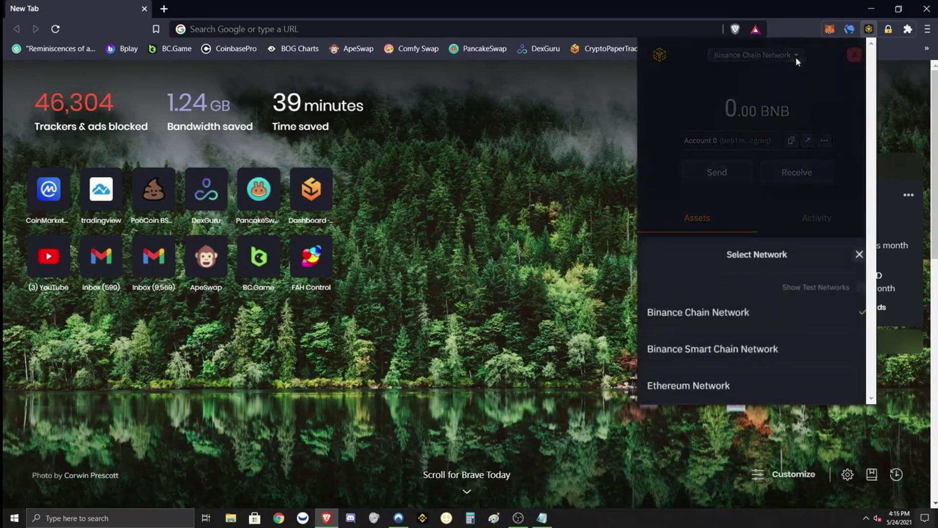
pyautogui.click(747, 349)
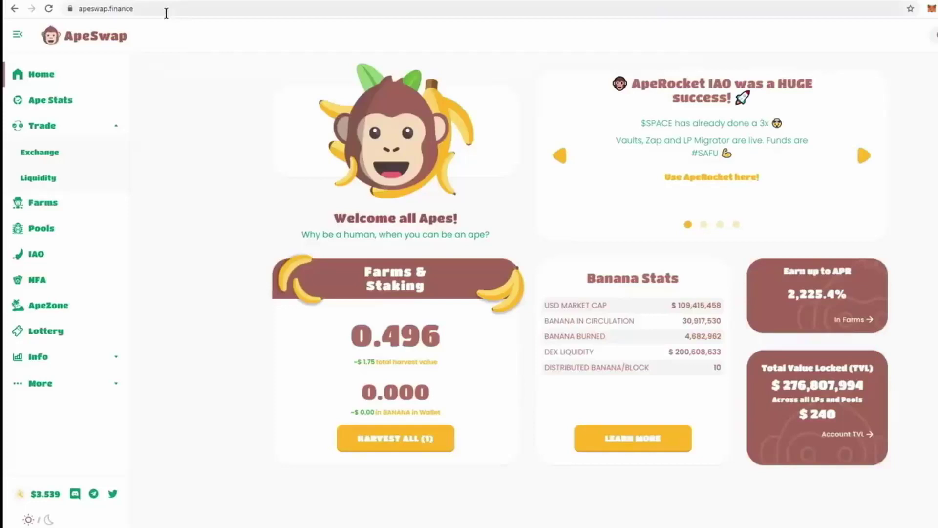
# On the ApeSwap Exchange, search 'banan' and pick BANANA as the token to receive
pyautogui.doubleClick(104, 10)
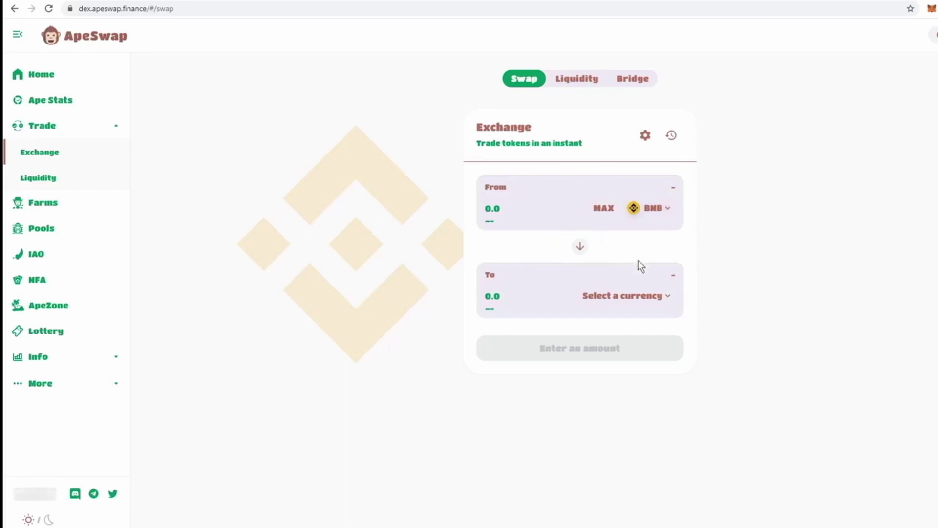
pyautogui.click(638, 295)
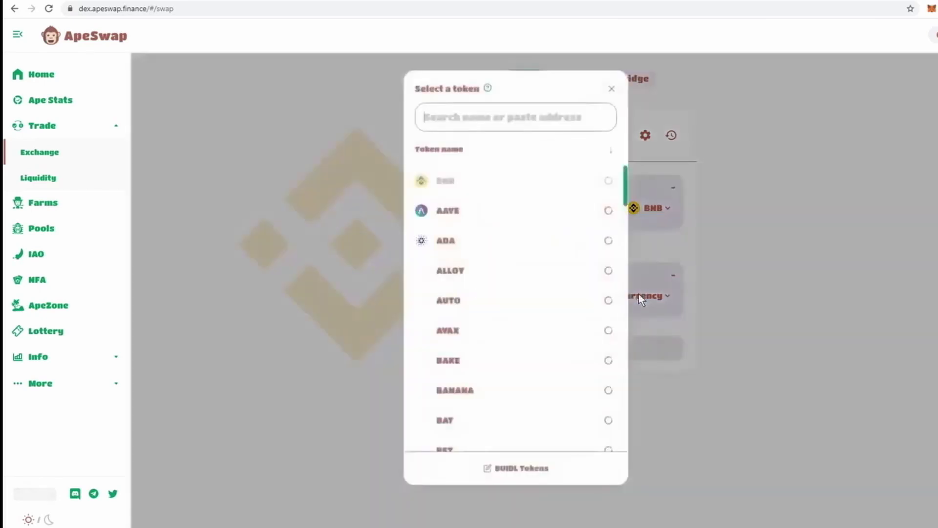
pyautogui.click(482, 120)
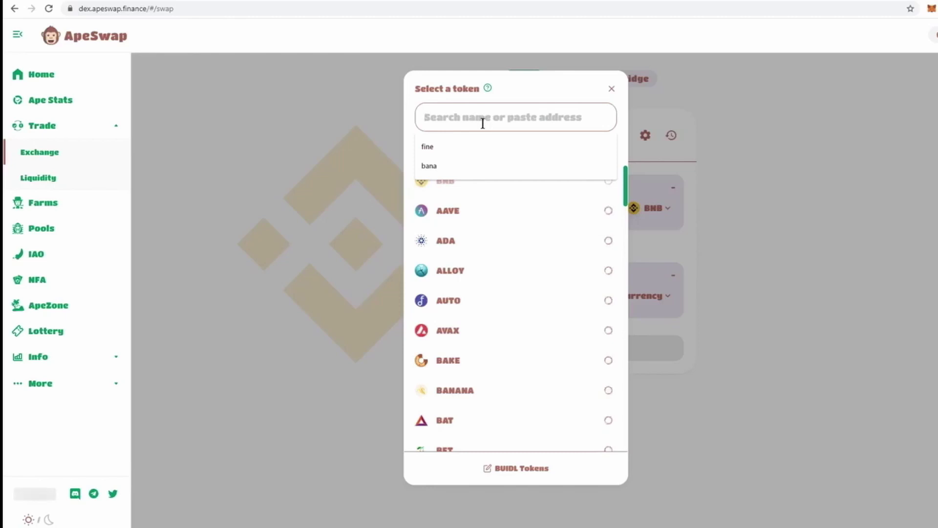
pyautogui.write('banan')
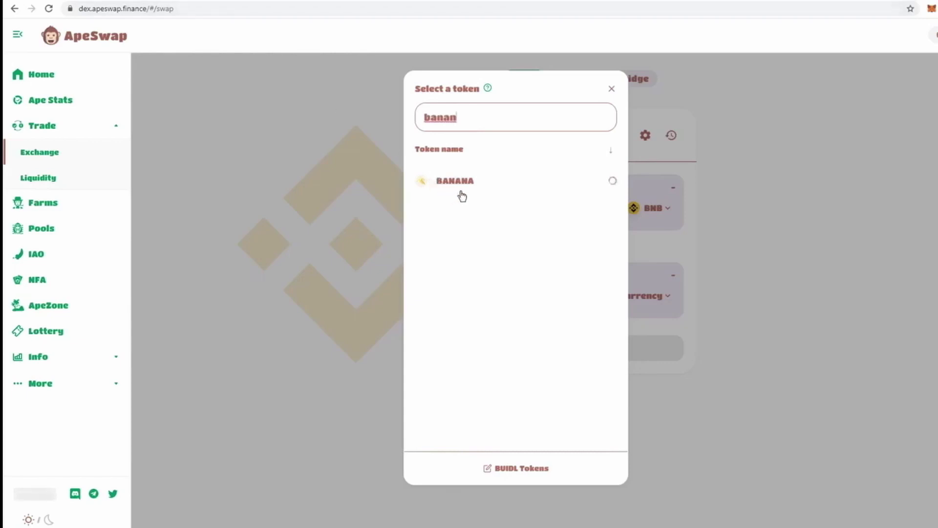
pyautogui.click(493, 194)
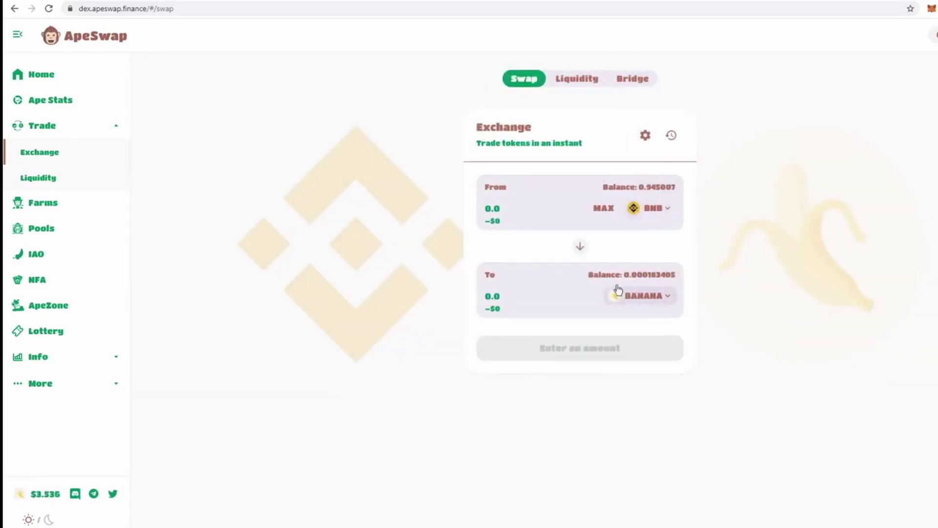
# Change the From amount from 1 to 0.1 BNB, estimating about 10.3753 BANANA
pyautogui.write('1')
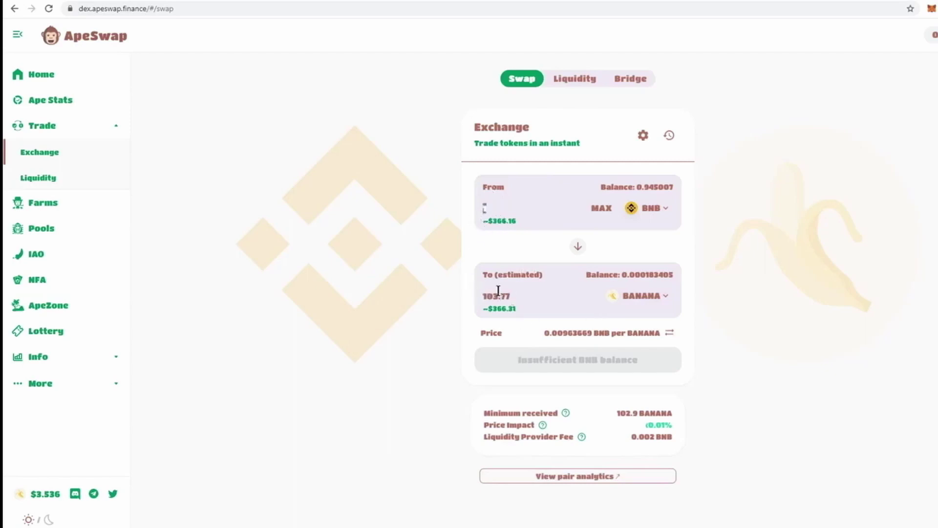
pyautogui.moveTo(516, 293); pyautogui.dragTo(443, 299)
pyautogui.moveTo(512, 221); pyautogui.dragTo(487, 225)
pyautogui.click(372, 402)
pyautogui.press('BackSpace')
pyautogui.write('.1')
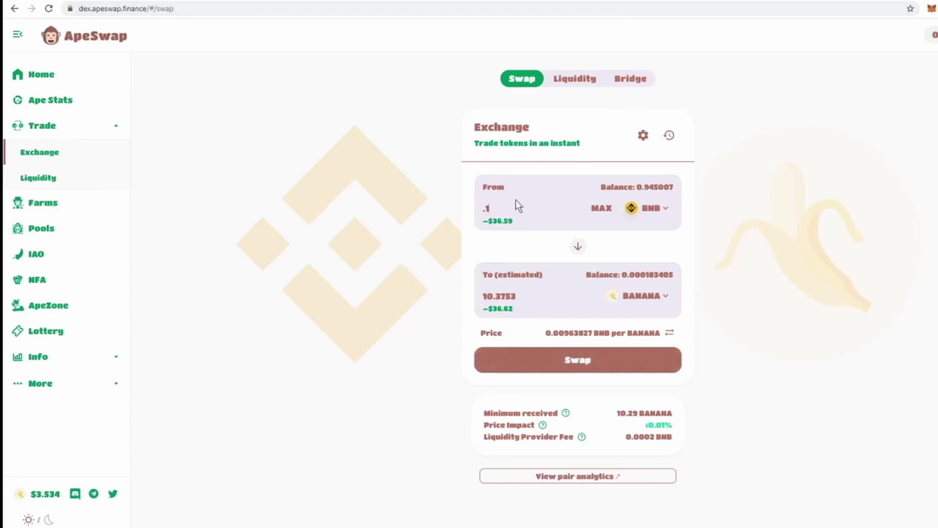
# Confirm and approve the 0.1 BNB-to-BANANA swap, then check MetaMask showing 0.945 BNB
pyautogui.click(590, 360)
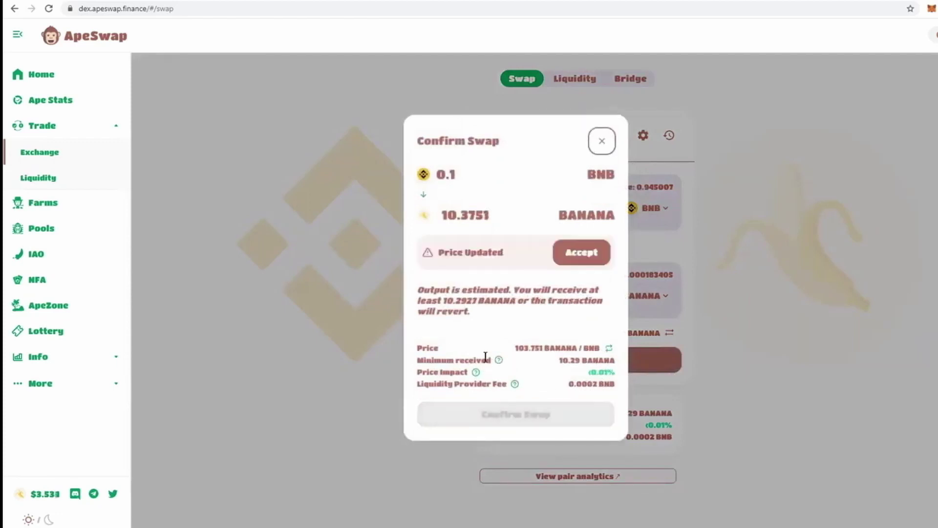
pyautogui.moveTo(510, 357)
pyautogui.click(600, 262)
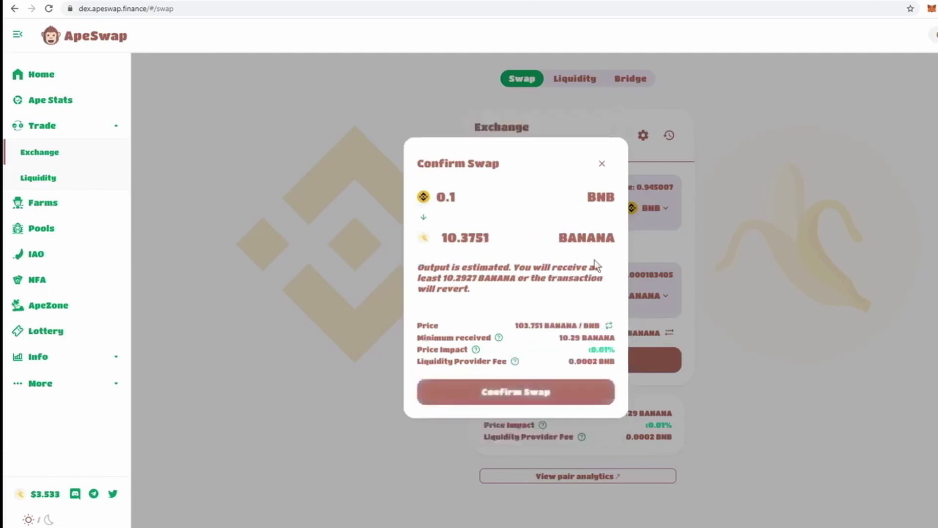
pyautogui.click(586, 400)
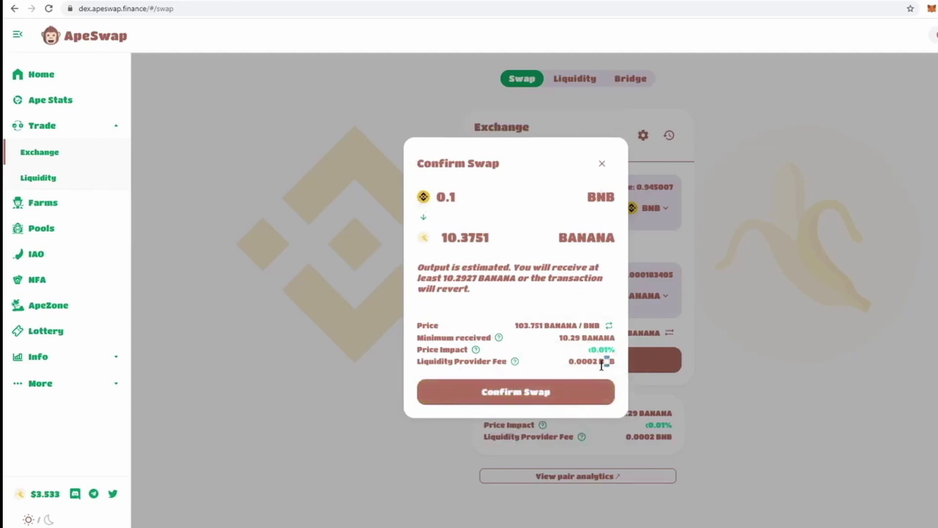
pyautogui.moveTo(612, 361); pyautogui.dragTo(569, 361)
pyautogui.click(552, 362)
pyautogui.click(530, 393)
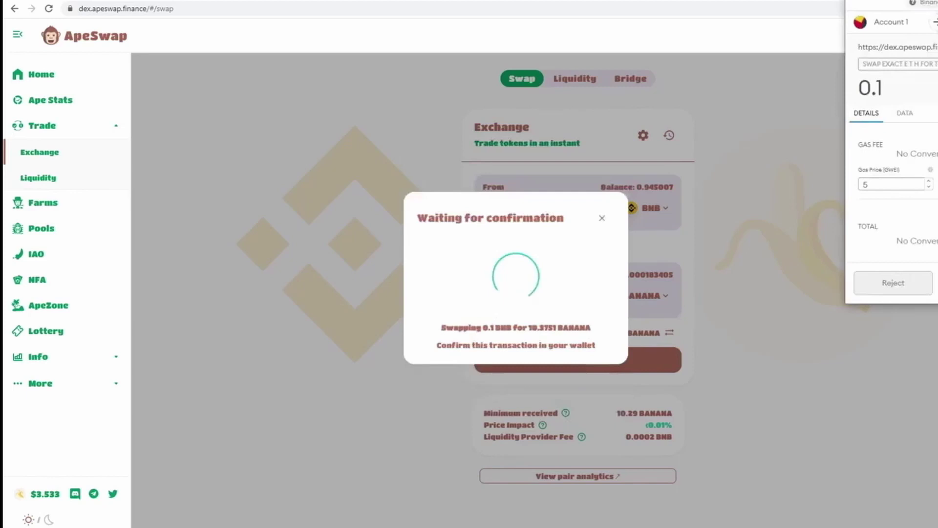
pyautogui.click(936, 282)
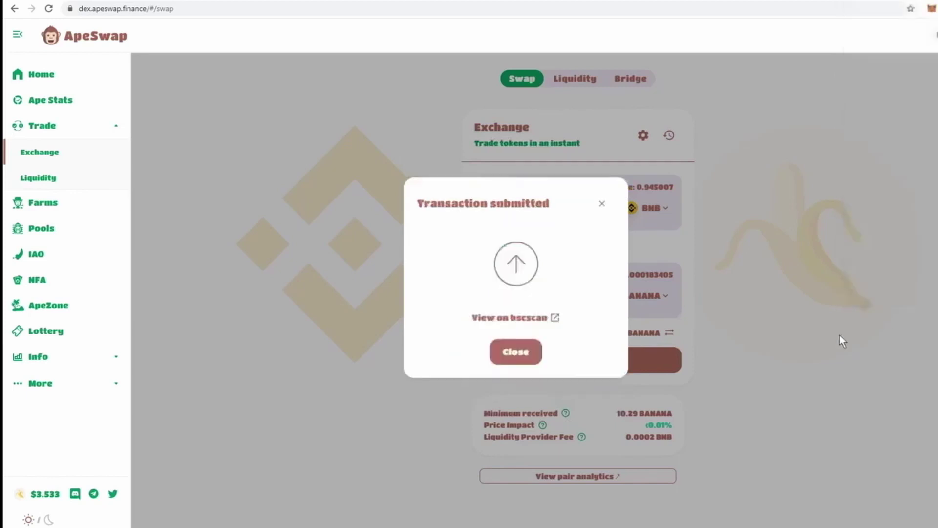
pyautogui.click(510, 354)
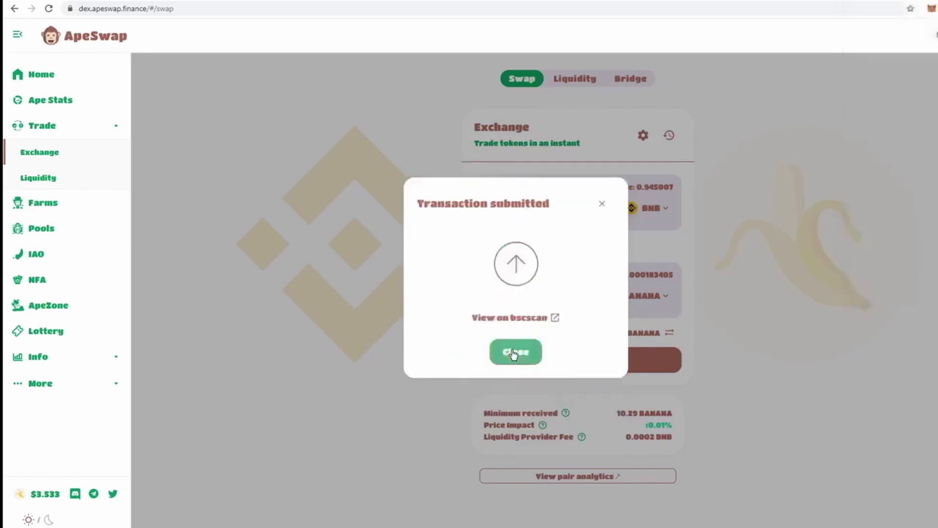
pyautogui.click(931, 9)
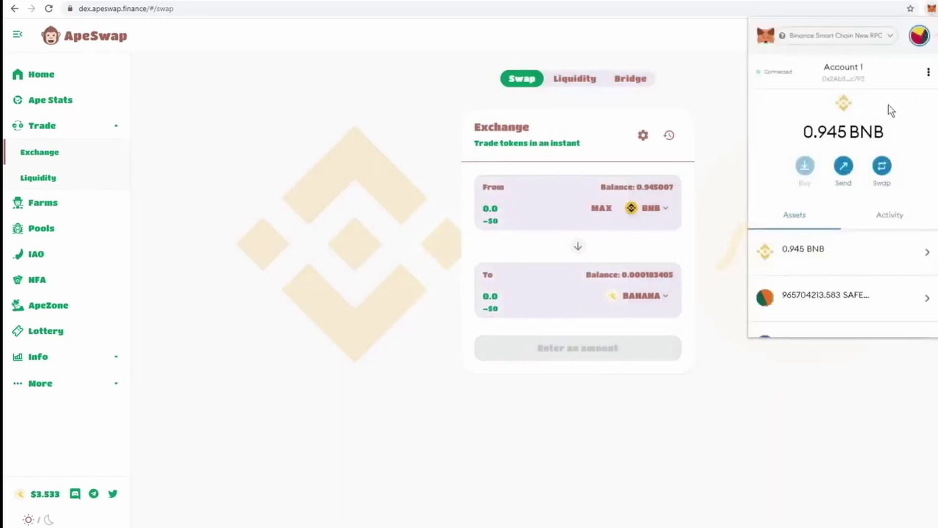
# Open MetaMask's Add Token form and focus its Token Contract Address field
pyautogui.scroll(-5, 881, 115)
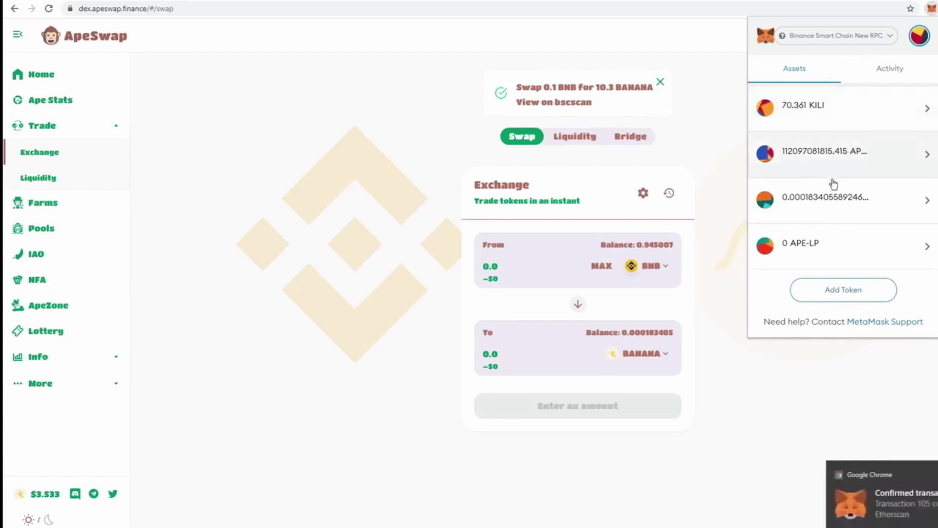
pyautogui.click(845, 291)
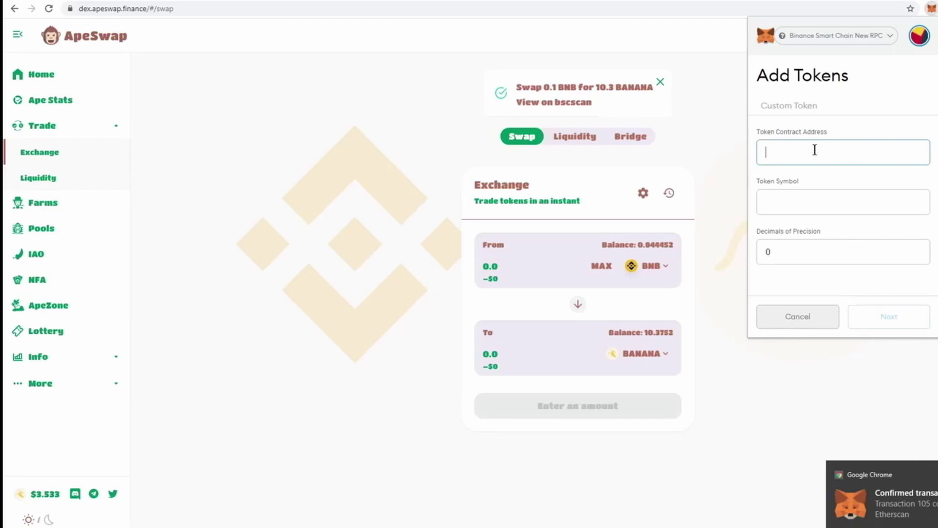
pyautogui.click(814, 150)
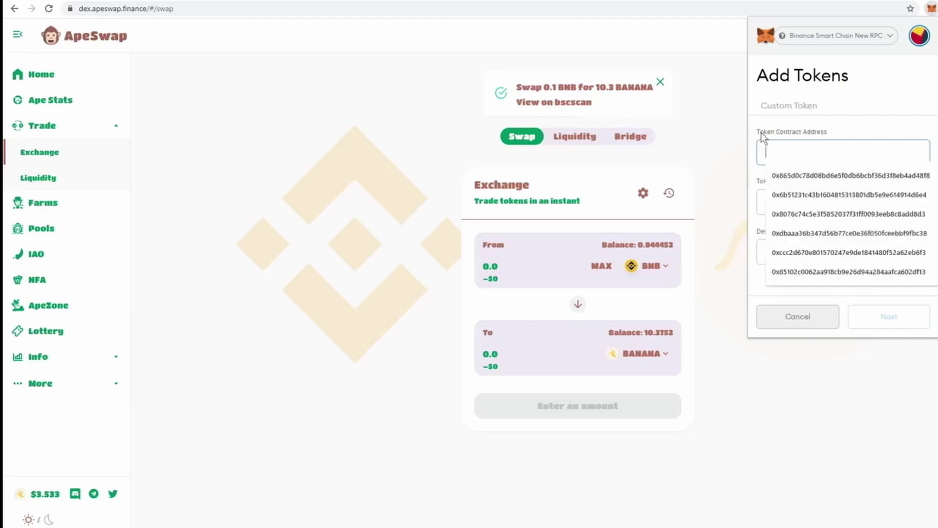
pyautogui.click(797, 131)
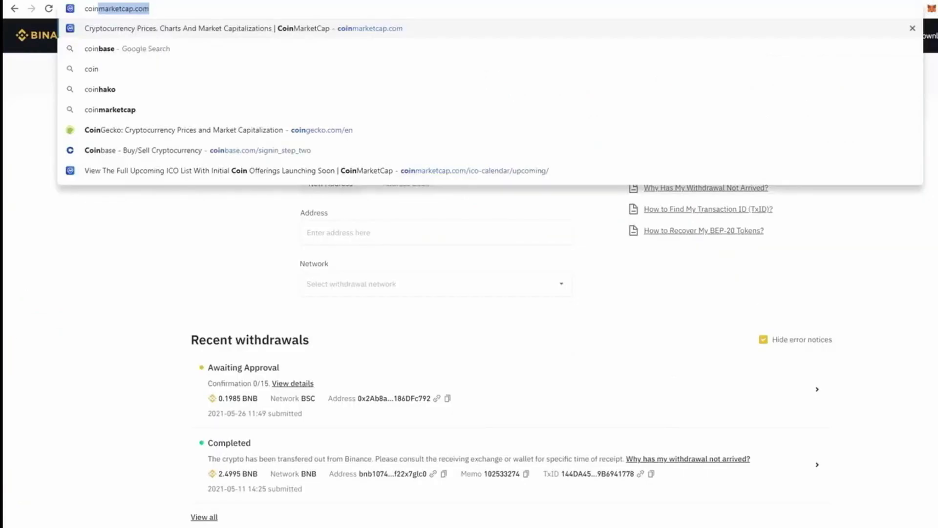
# Load coingecko.com, search 'banana', and open the ApeSwap Finance (BANANA) coin page
pyautogui.write('ge')
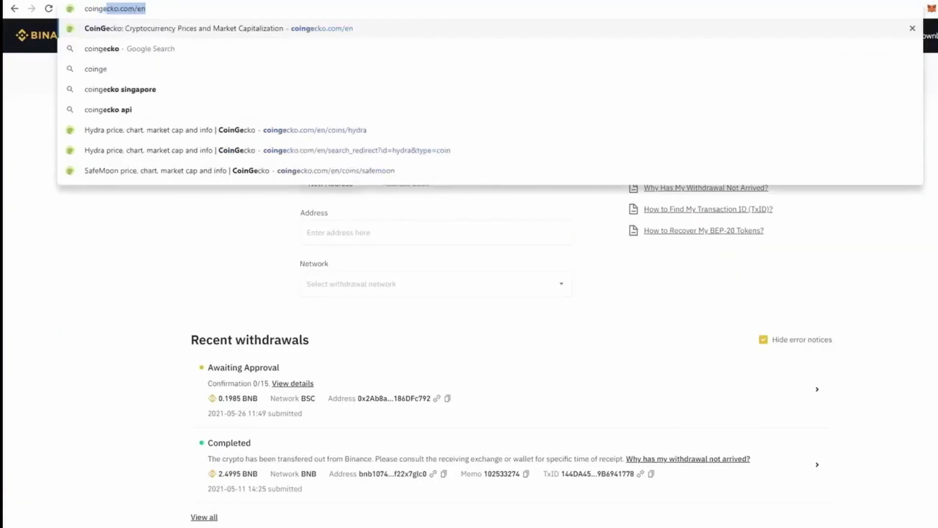
pyautogui.press('Return')
pyautogui.click(694, 99)
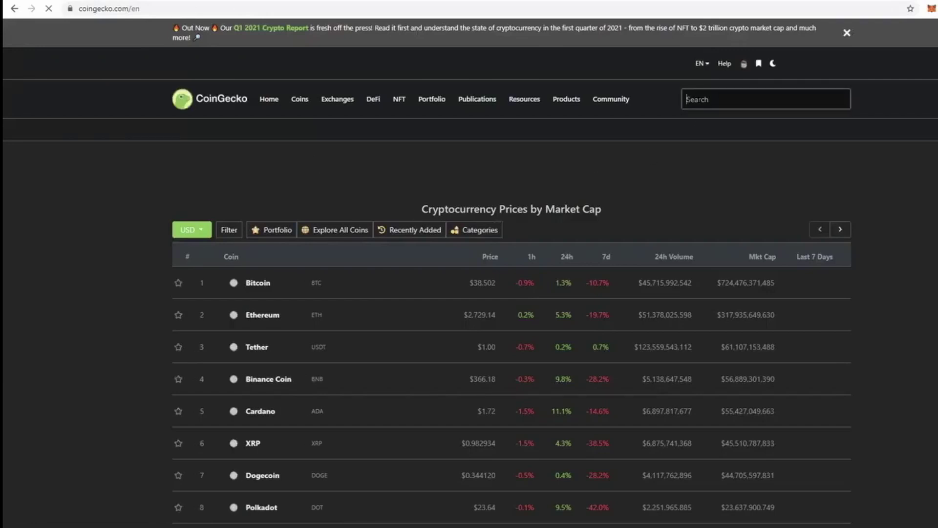
pyautogui.write('banana')
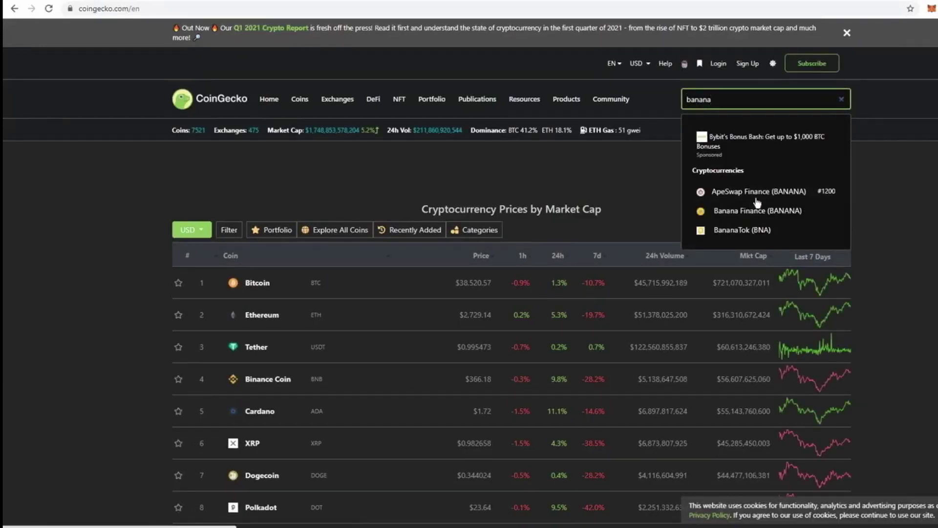
pyautogui.click(744, 198)
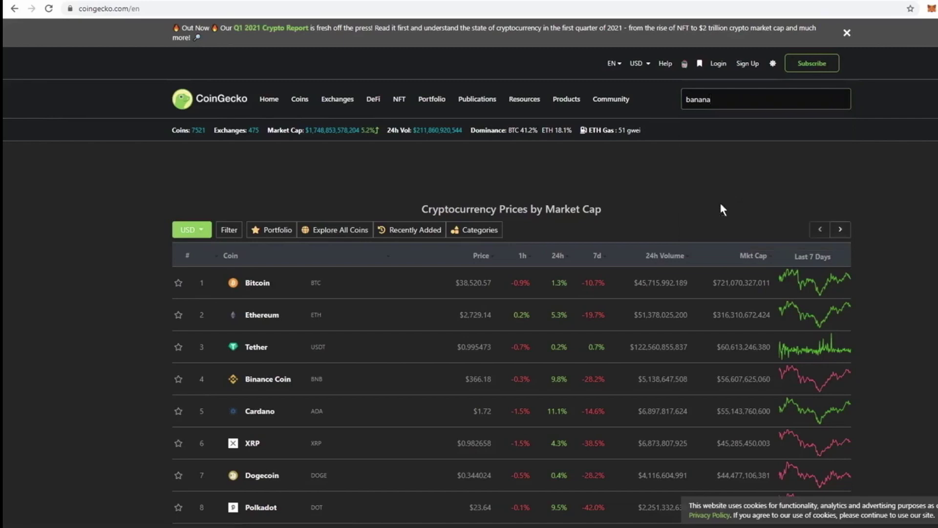
pyautogui.click(737, 99)
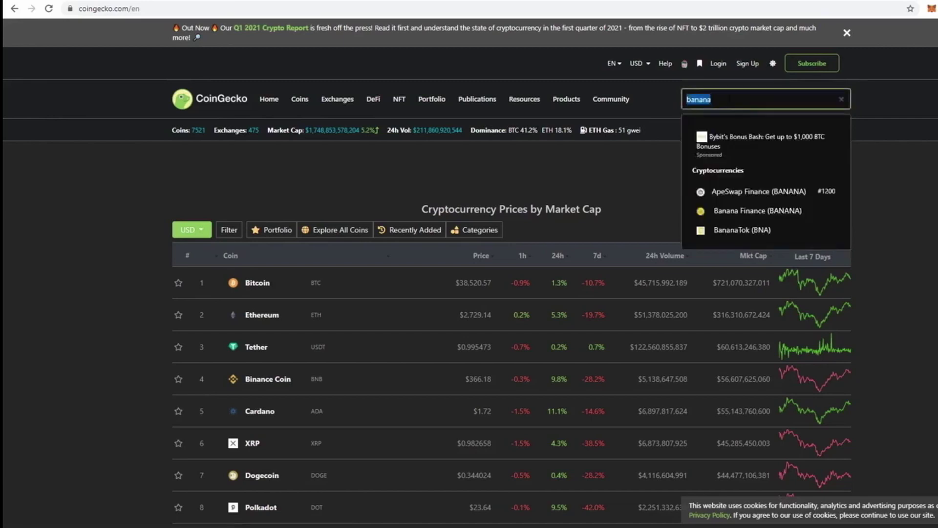
pyautogui.click(742, 193)
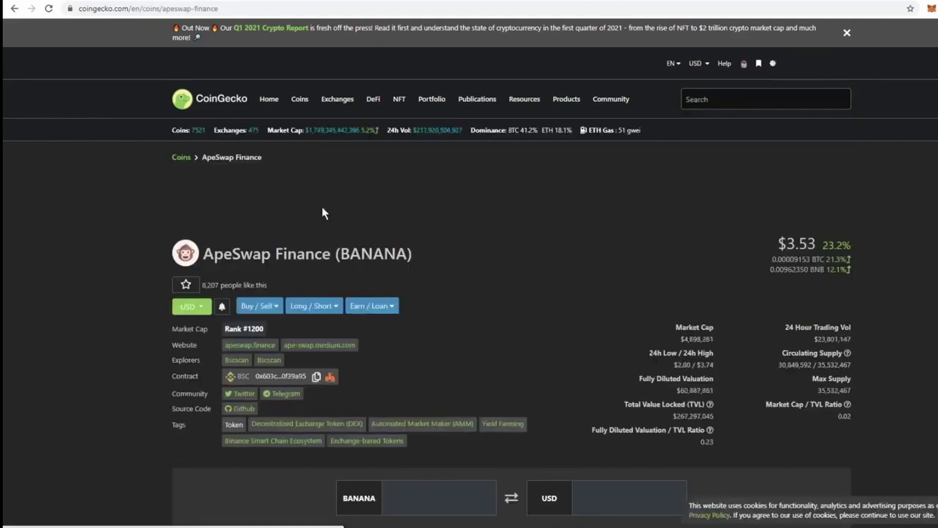
# Copy the BANANA BSC contract address from the coin page
pyautogui.scroll(-1, 824, 257)
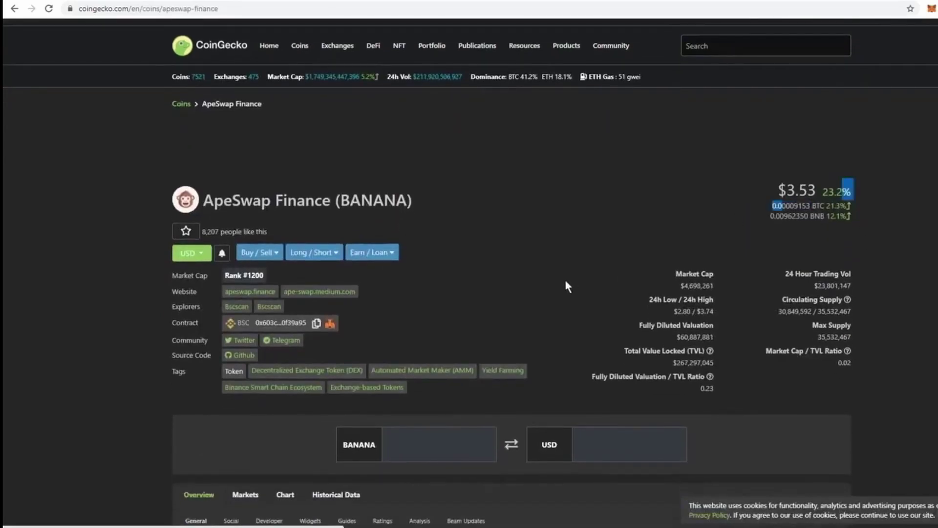
pyautogui.scroll(-1, 364, 220)
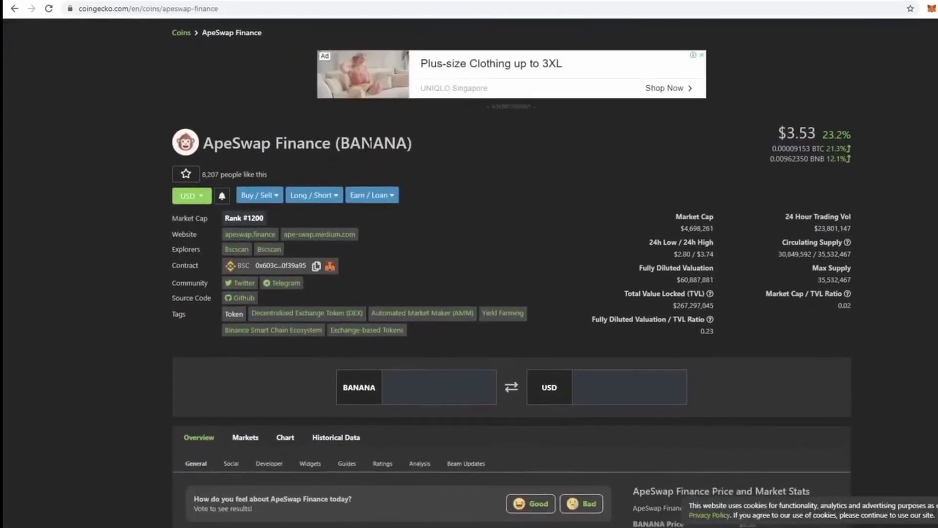
pyautogui.moveTo(187, 264); pyautogui.dragTo(205, 269)
pyautogui.click(316, 265)
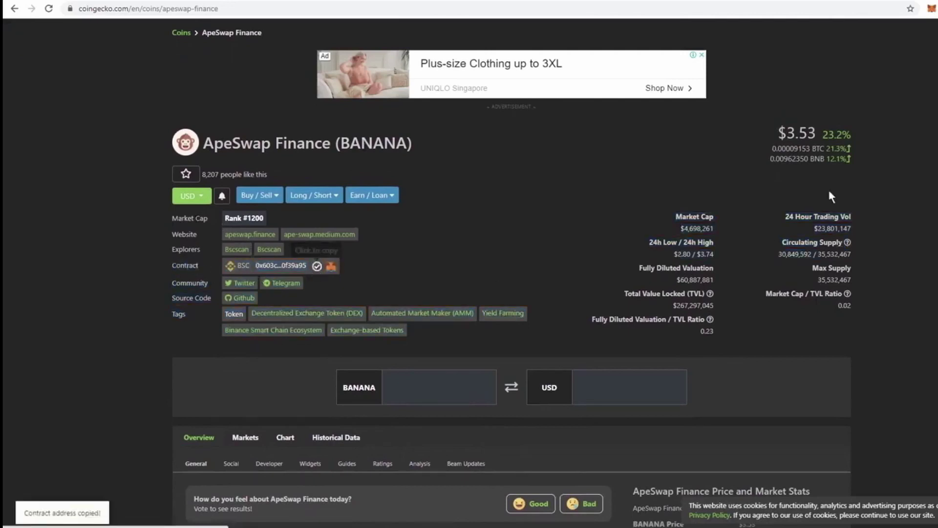
# Paste the copied BANANA contract address into MetaMask's Add Token form
pyautogui.click(931, 8)
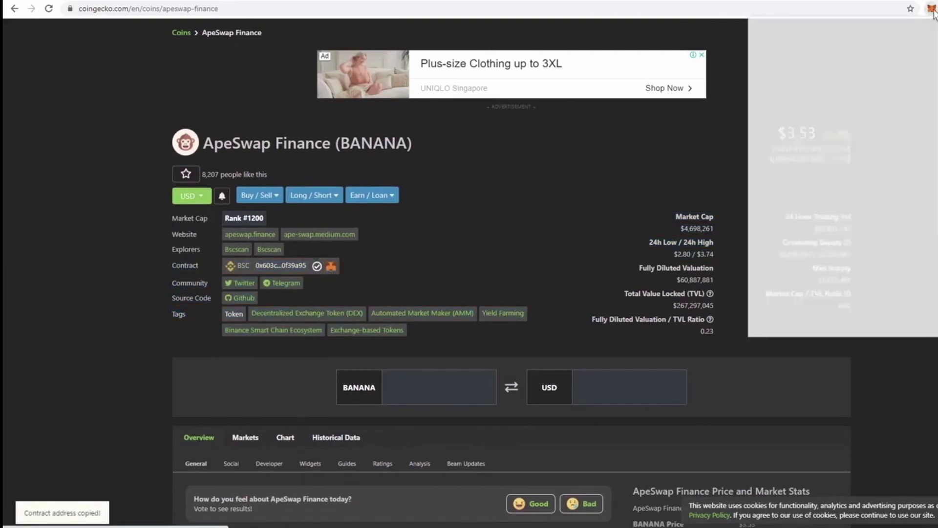
pyautogui.scroll(-2, 852, 216)
pyautogui.scroll(-3, 853, 215)
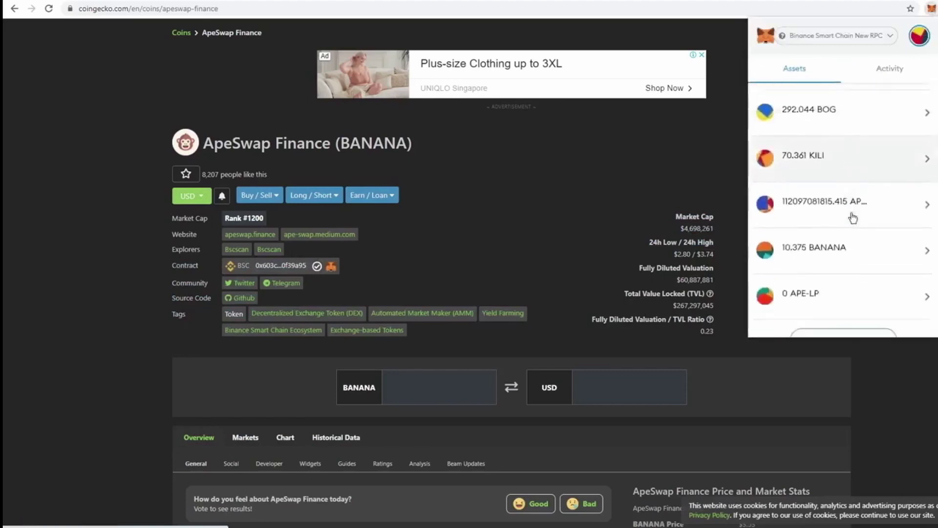
pyautogui.click(848, 292)
pyautogui.click(767, 158)
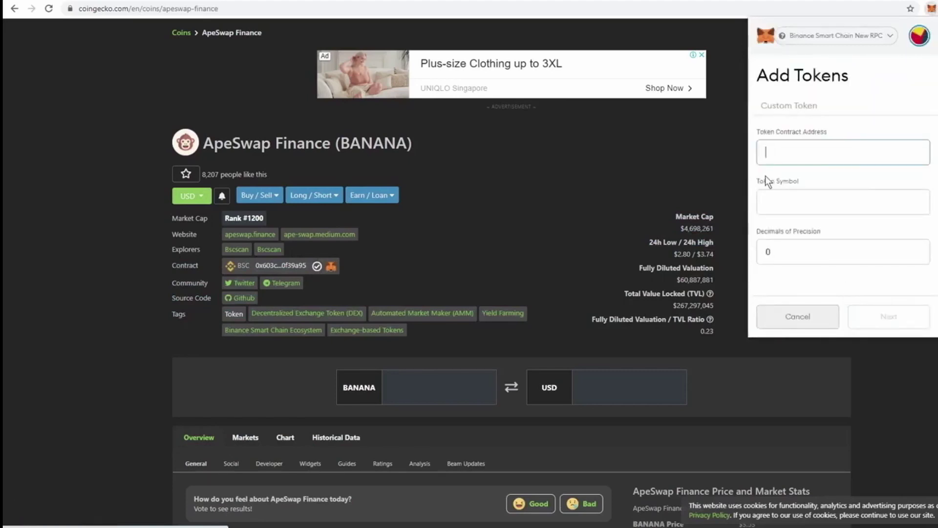
pyautogui.hotkey('ctrl', 'v')
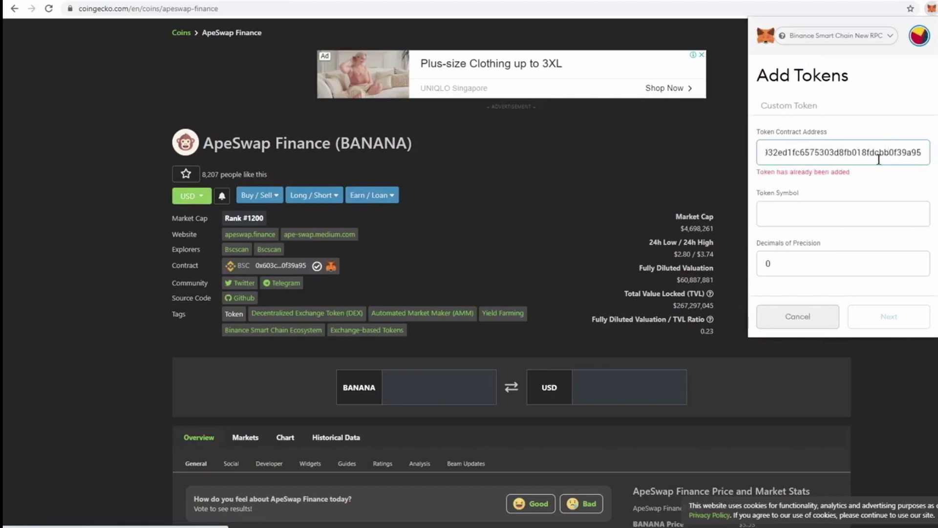
# Note the 'Token has already been added' warning, cancel, and find 10.375 BANANA in Assets
pyautogui.moveTo(856, 182); pyautogui.dragTo(789, 176)
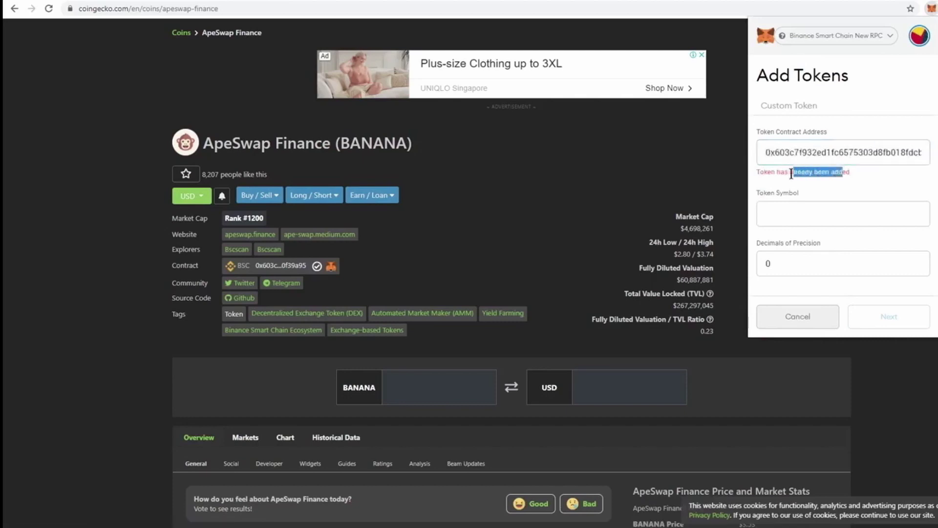
pyautogui.click(763, 174)
pyautogui.click(774, 212)
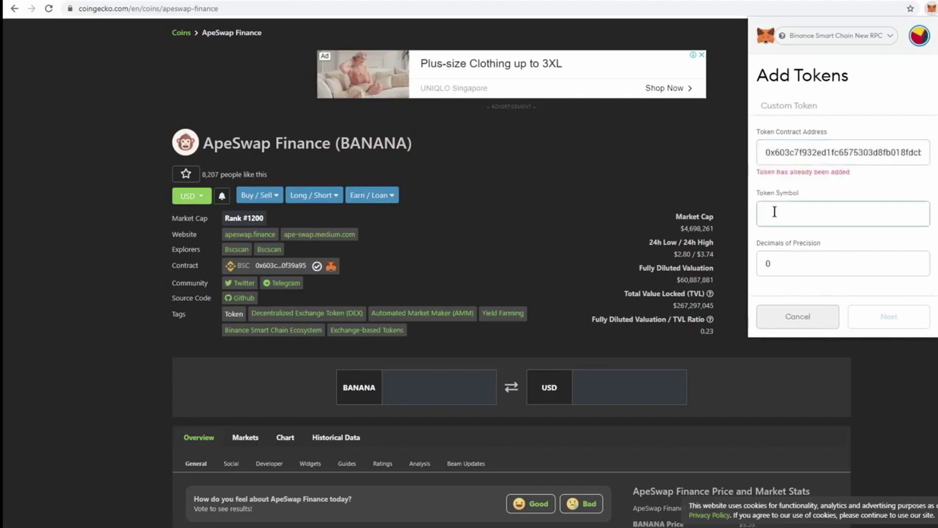
pyautogui.click(790, 262)
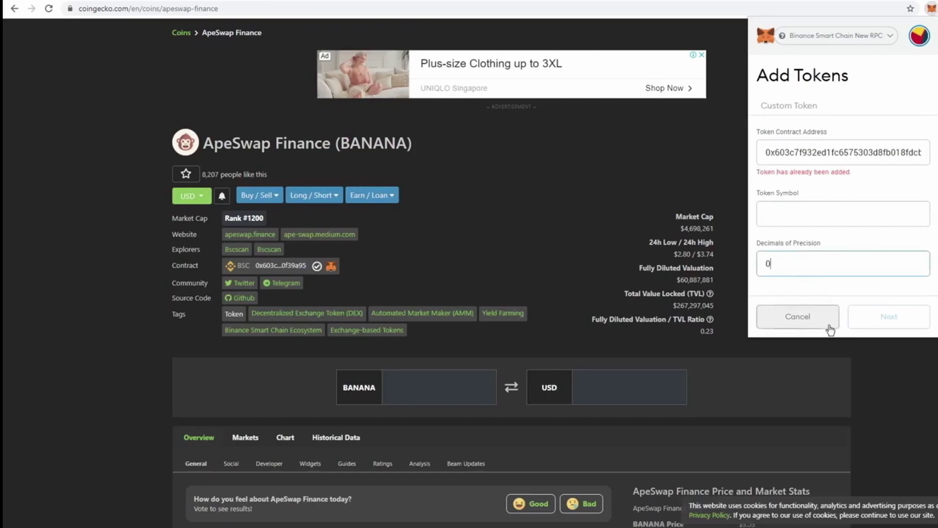
pyautogui.click(804, 318)
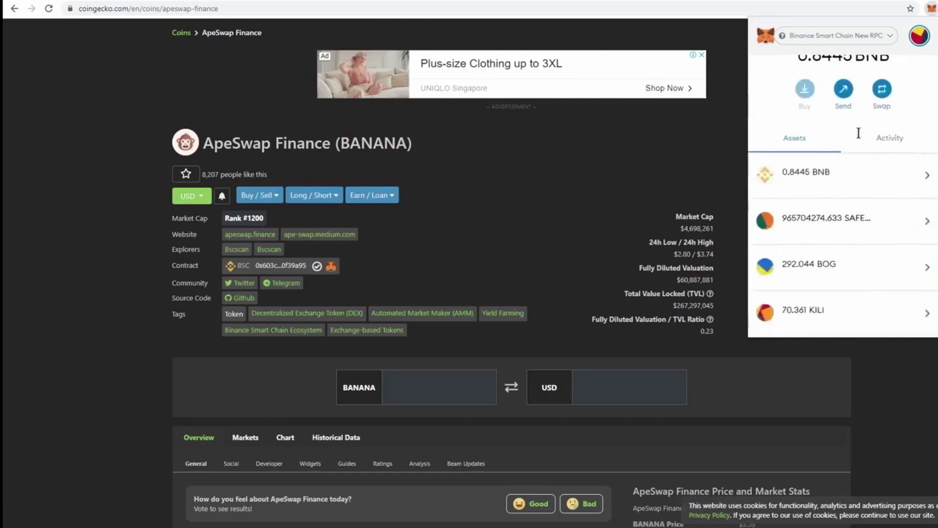
pyautogui.scroll(-5, 858, 132)
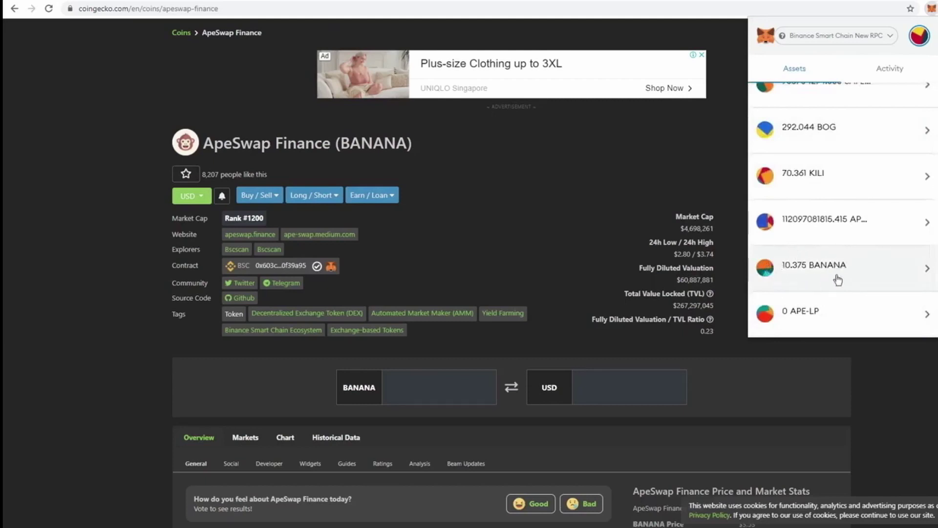
pyautogui.scroll(5, 837, 276)
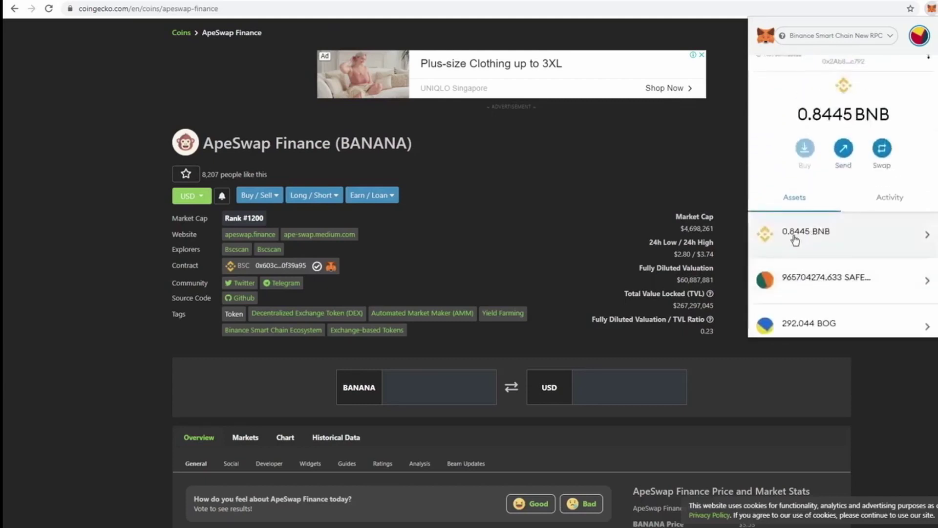
pyautogui.scroll(-5, 811, 243)
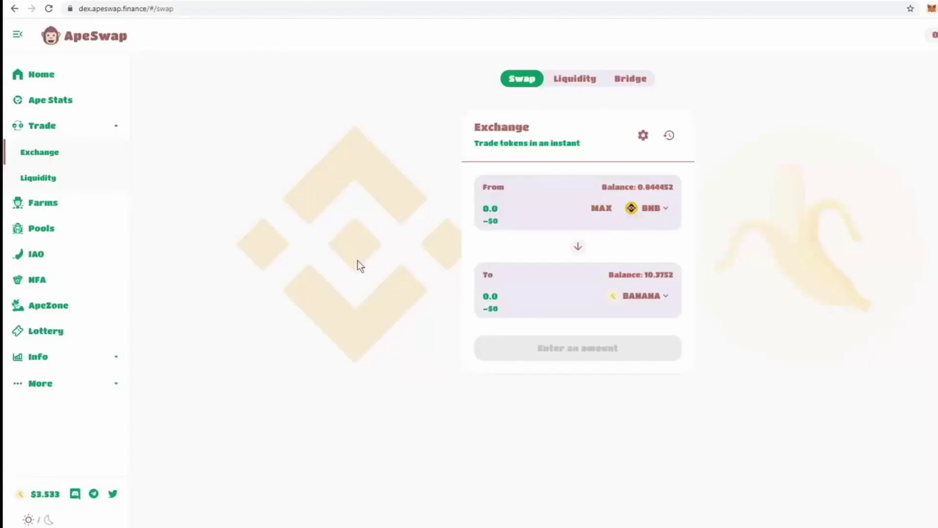
# Set up a BNB/BANANA liquidity pair using the maximum 10.3752 BANANA balance
pyautogui.click(54, 181)
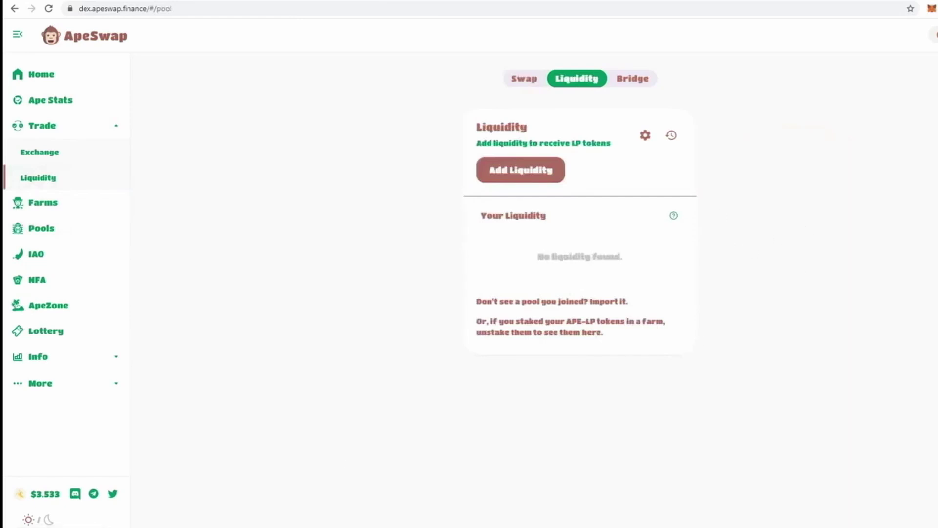
pyautogui.click(538, 169)
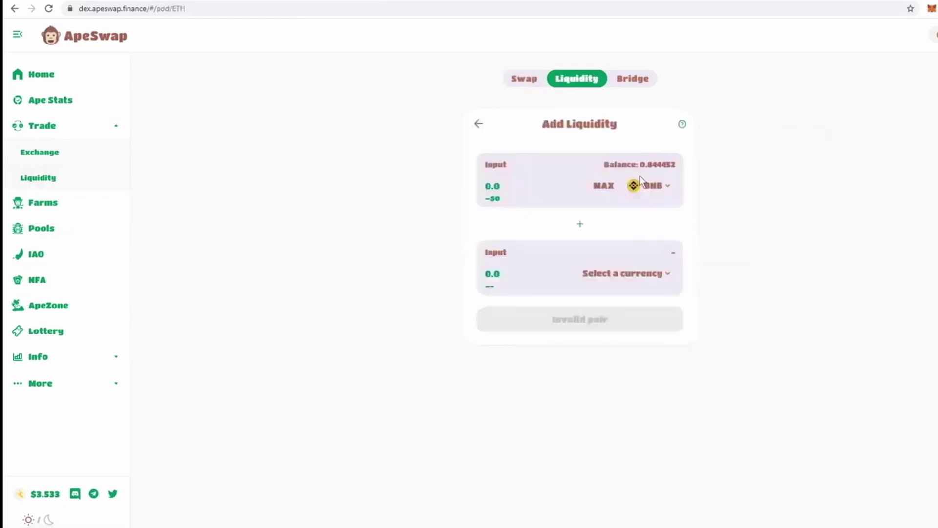
pyautogui.click(626, 275)
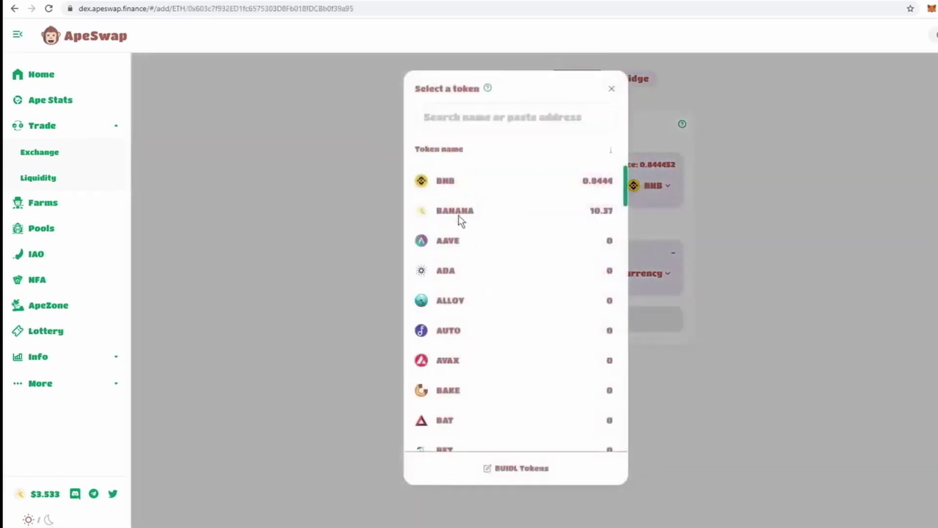
pyautogui.click(455, 211)
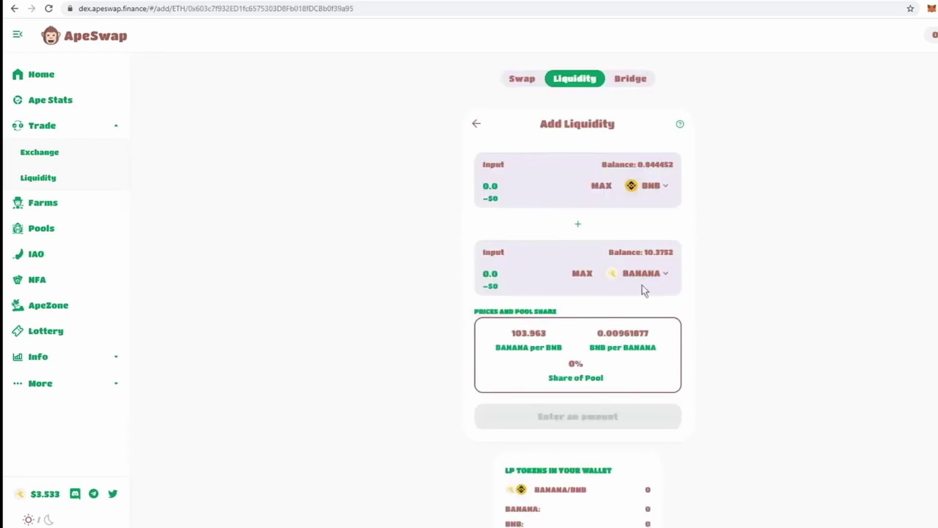
pyautogui.click(592, 277)
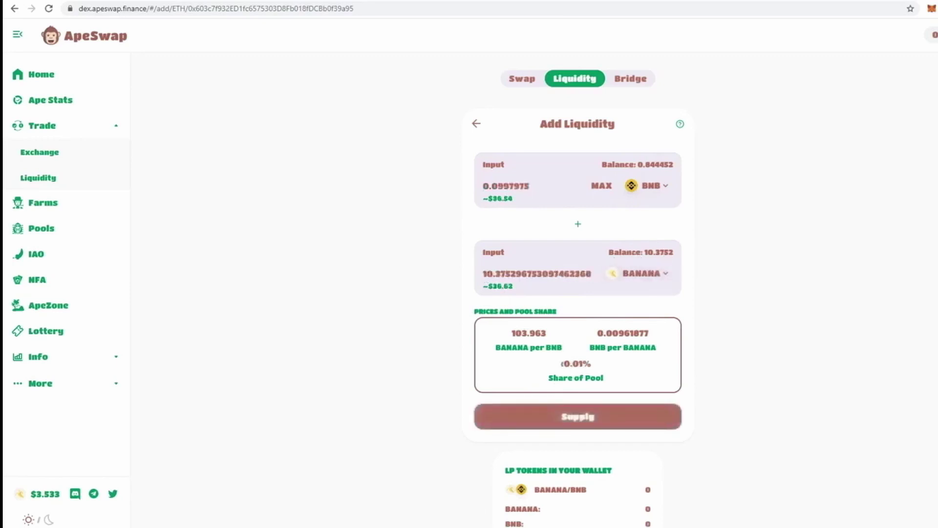
pyautogui.click(507, 186)
pyautogui.scroll(-2, 342, 127)
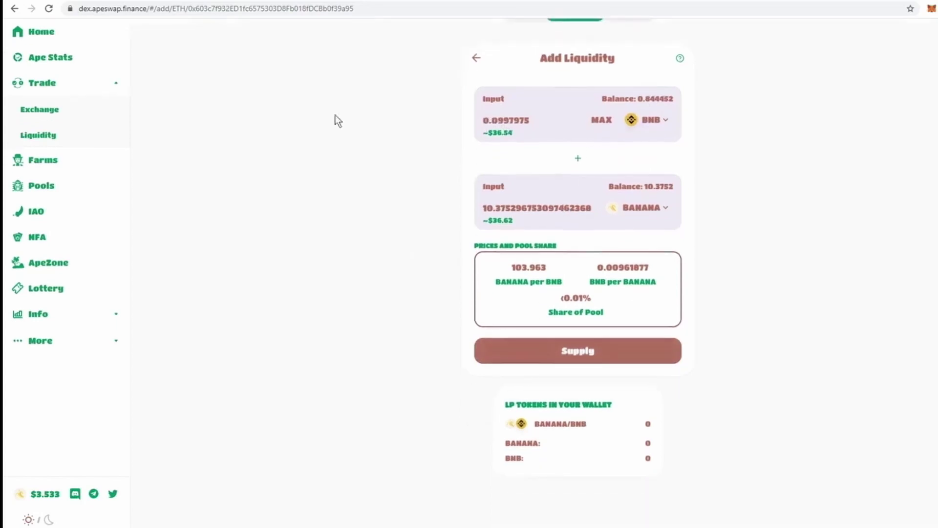
# Supply 0.0997 BNB and 10.3752 BANANA for 0.9242 LP tokens, approving in MetaMask
pyautogui.click(580, 354)
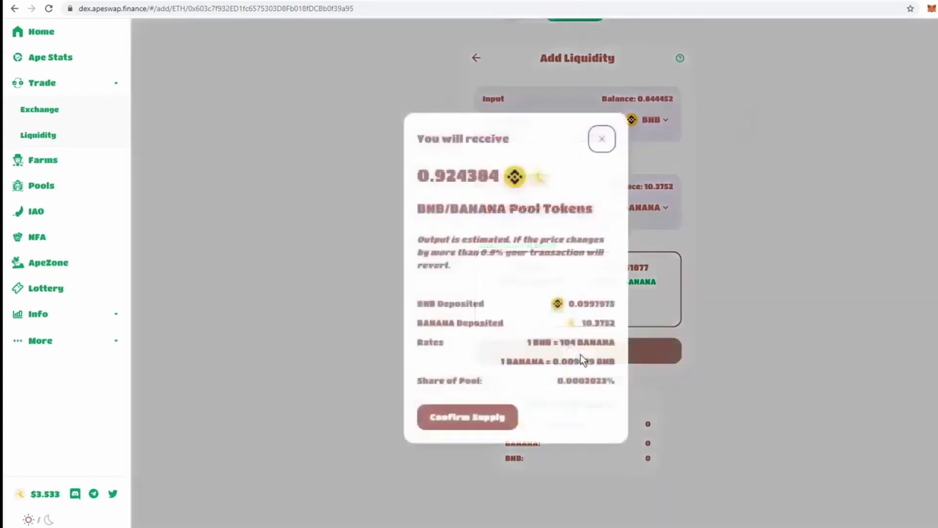
pyautogui.click(478, 423)
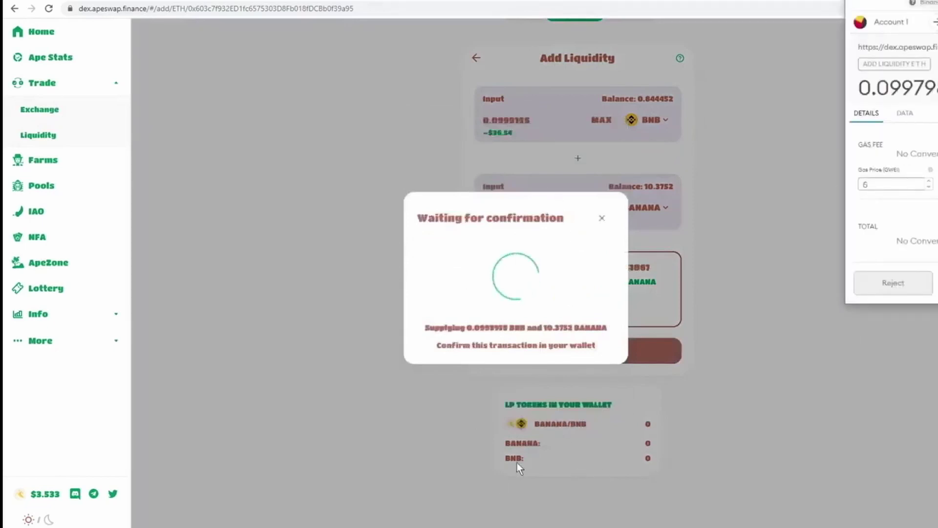
pyautogui.click(936, 282)
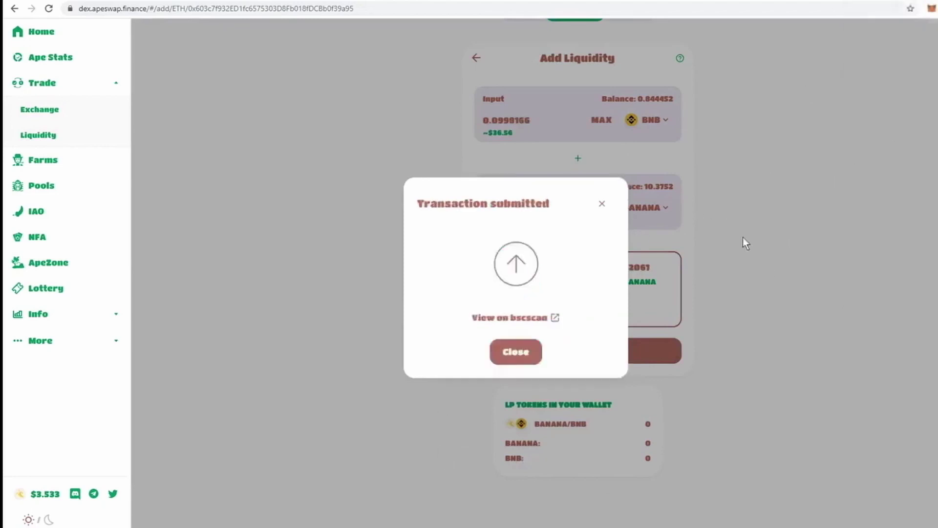
pyautogui.click(916, 218)
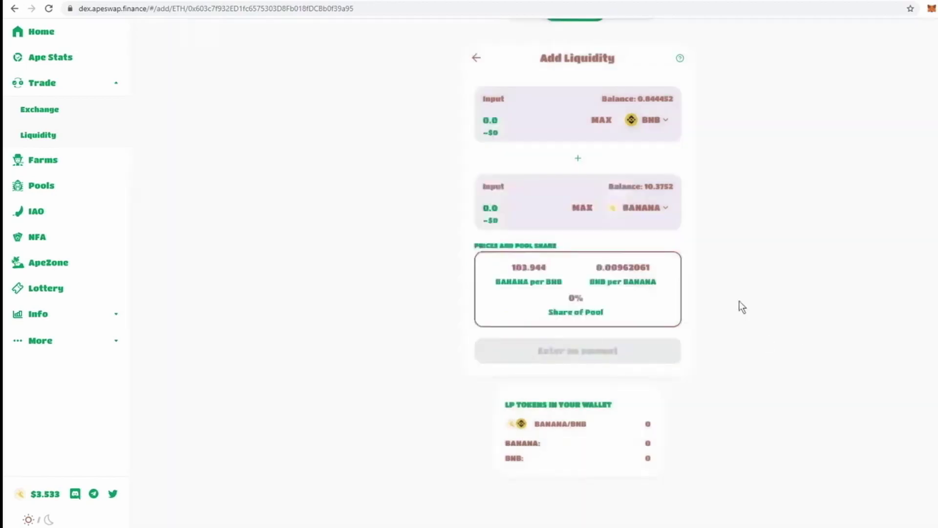
# Check the updated token balances in the MetaMask wallet
pyautogui.click(931, 10)
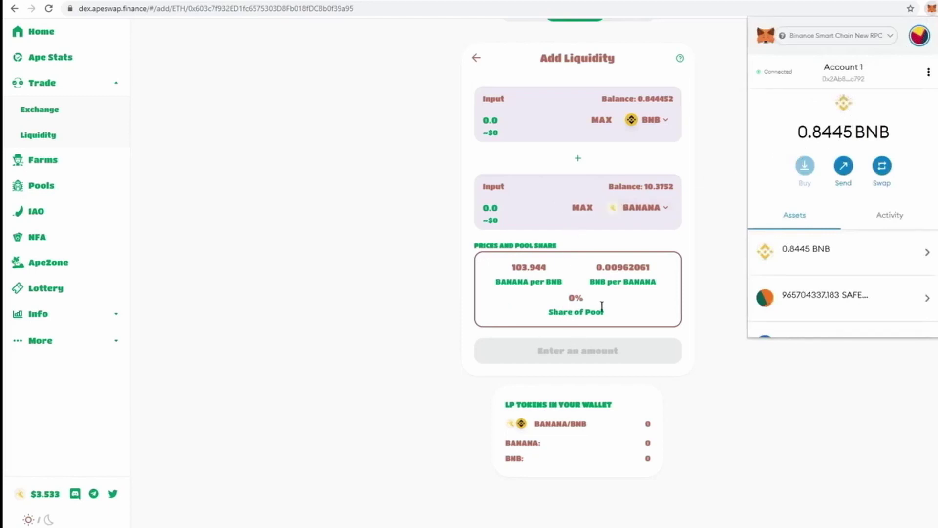
pyautogui.scroll(-5, 811, 145)
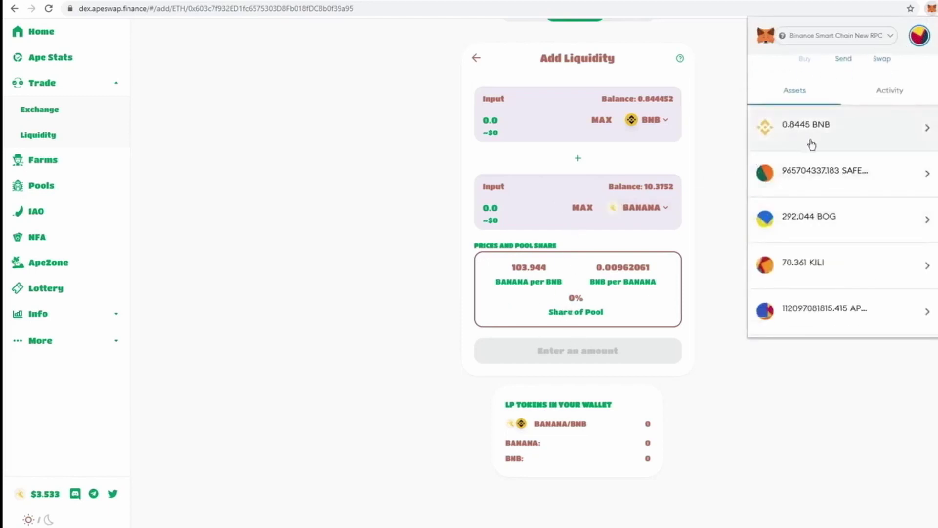
pyautogui.scroll(5, 833, 136)
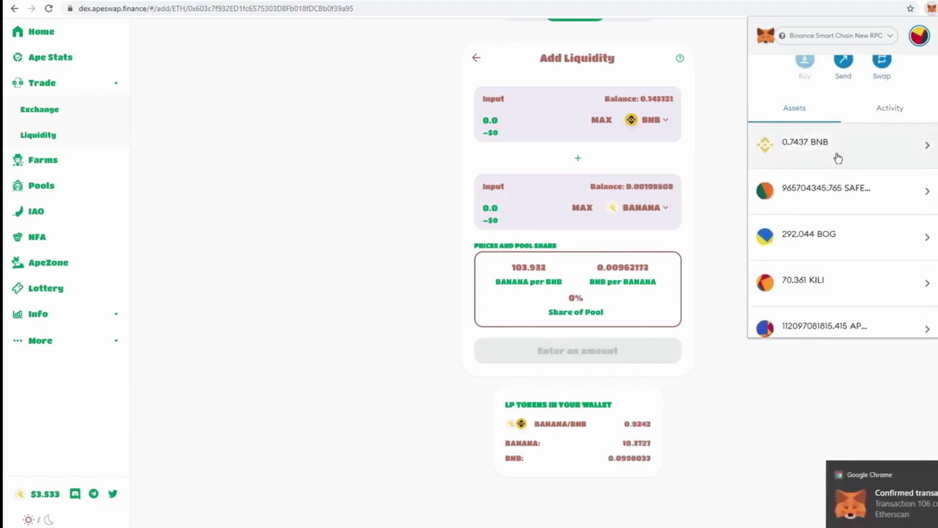
pyautogui.scroll(-3, 836, 151)
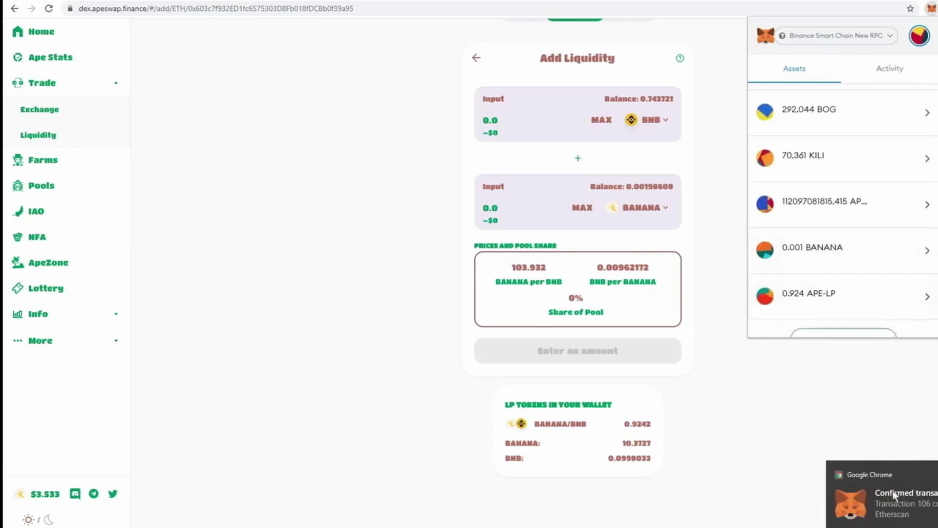
pyautogui.click(772, 468)
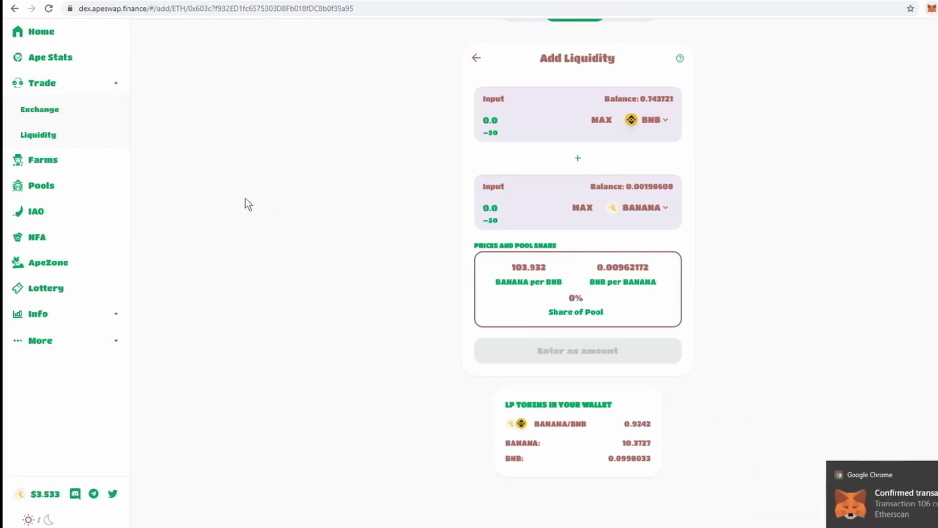
# Expand the BANANA/BNB position to review pooled BANANA, BNB and 0.9242 pool tokens
pyautogui.click(78, 136)
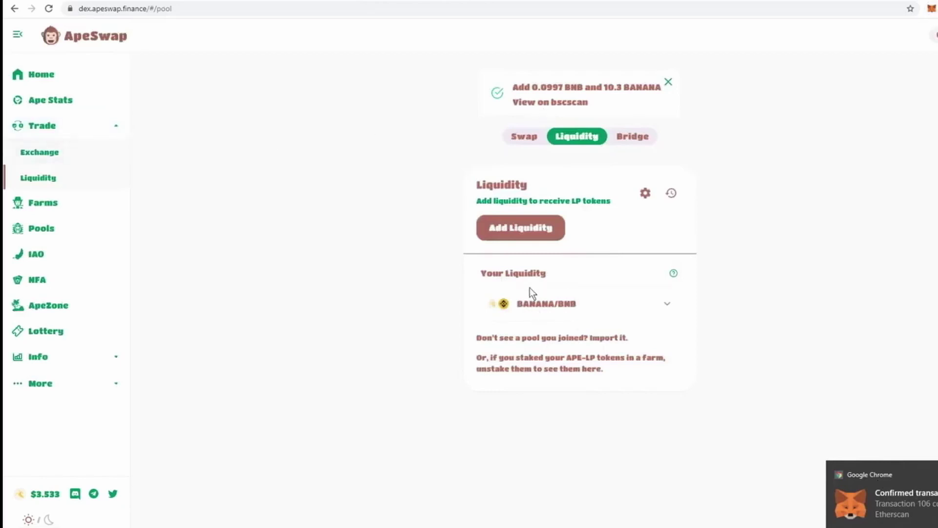
pyautogui.click(597, 310)
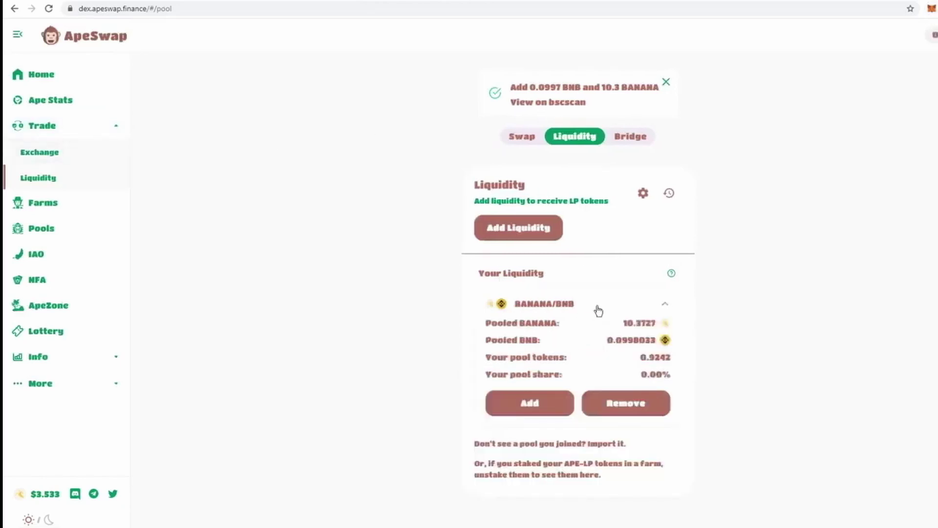
pyautogui.moveTo(647, 325); pyautogui.dragTo(656, 324)
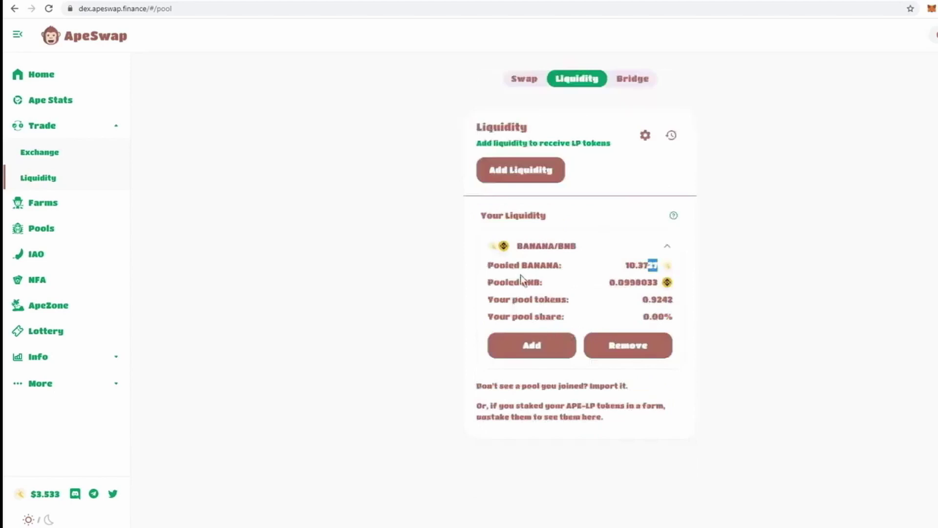
pyautogui.moveTo(525, 273); pyautogui.dragTo(652, 264)
pyautogui.click(621, 285)
pyautogui.moveTo(533, 295); pyautogui.dragTo(668, 299)
pyautogui.click(553, 302)
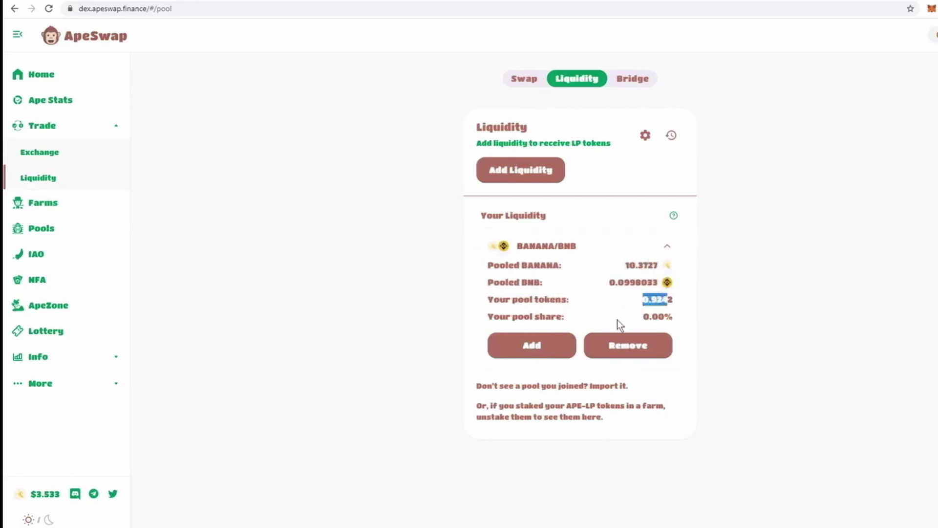
# Open Add Liquidity for BANANA/BNB and view the 0.924 APE-LP token in MetaMask
pyautogui.click(531, 345)
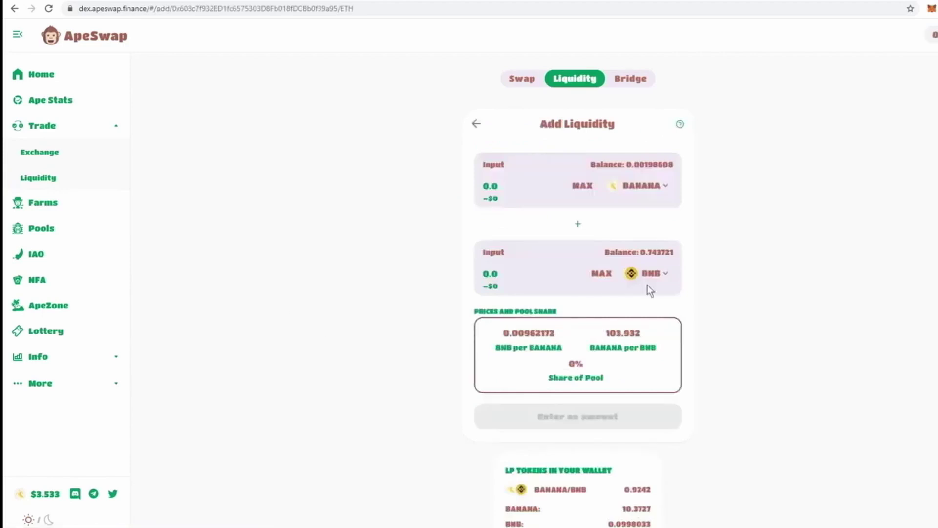
pyautogui.click(931, 10)
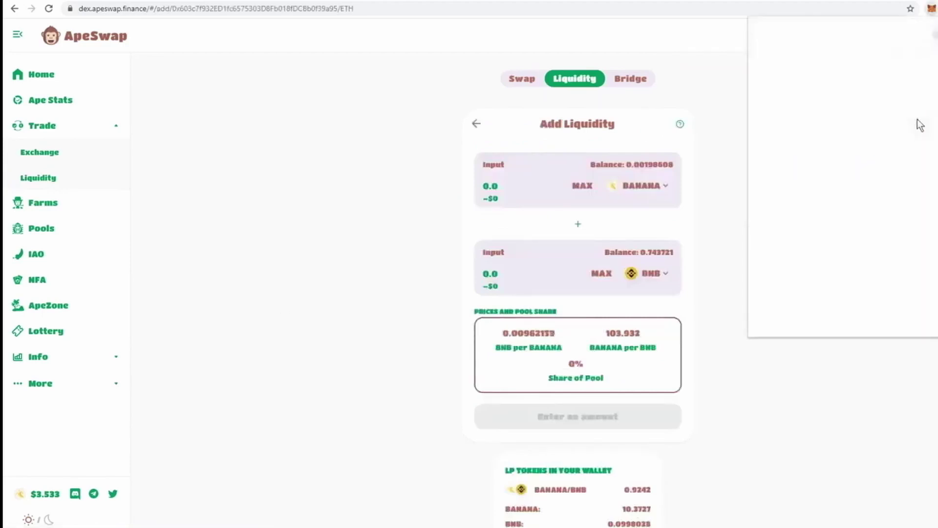
pyautogui.scroll(-1, 852, 213)
pyautogui.moveTo(839, 246); pyautogui.dragTo(785, 249)
pyautogui.click(780, 250)
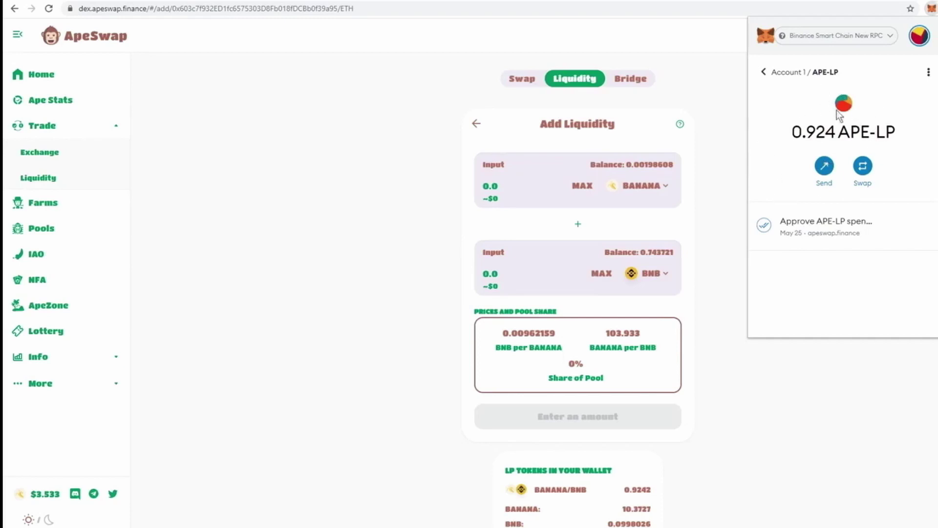
# Review the BANANA-BNB LP farm card and its 0.498 BANANA earned
pyautogui.click(72, 203)
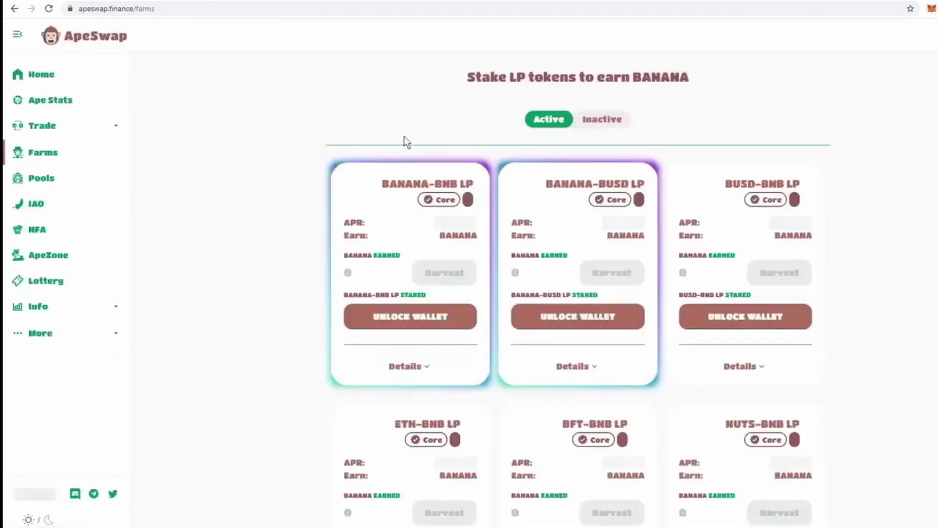
pyautogui.moveTo(473, 183); pyautogui.dragTo(356, 188)
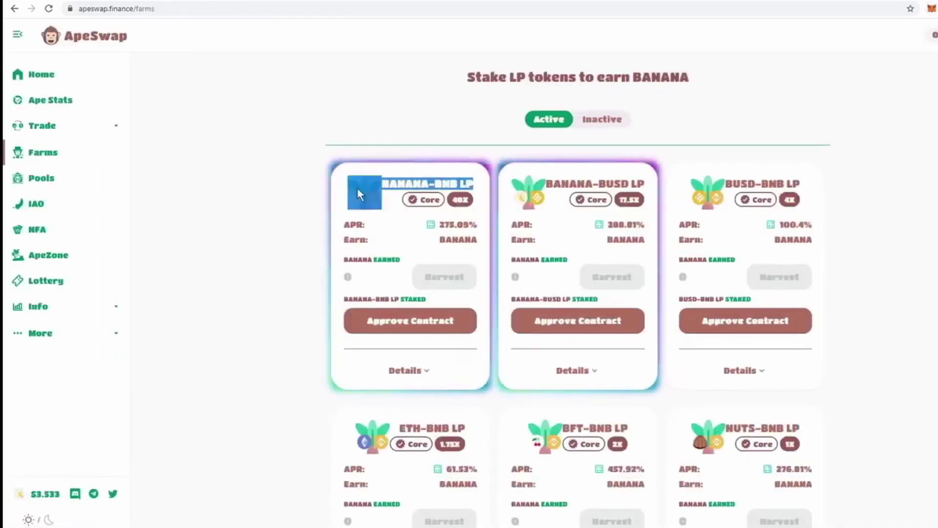
pyautogui.doubleClick(452, 239)
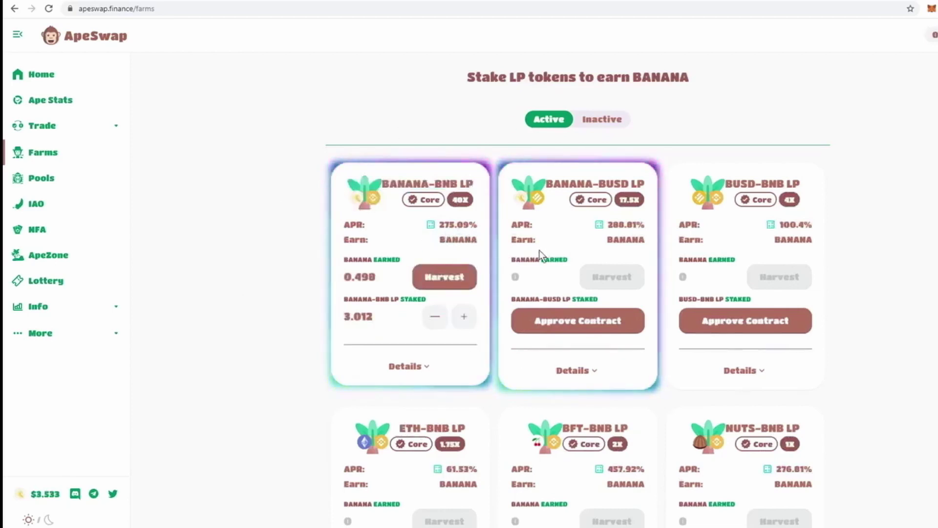
pyautogui.moveTo(382, 274); pyautogui.dragTo(341, 276)
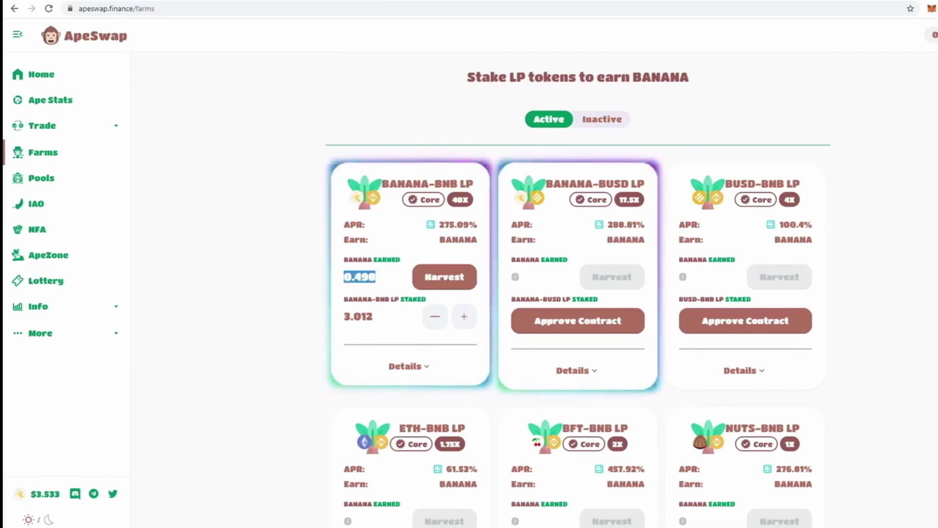
pyautogui.click(376, 313)
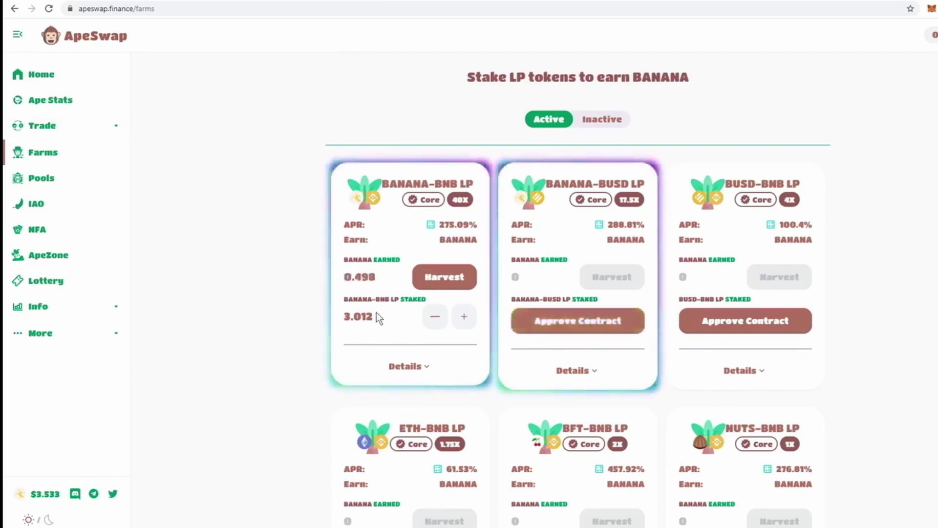
# Stake the full 0.924 LP balance in the BANANA-BNB farm and approve it in MetaMask
pyautogui.click(464, 316)
pyautogui.moveTo(616, 255); pyautogui.dragTo(637, 255)
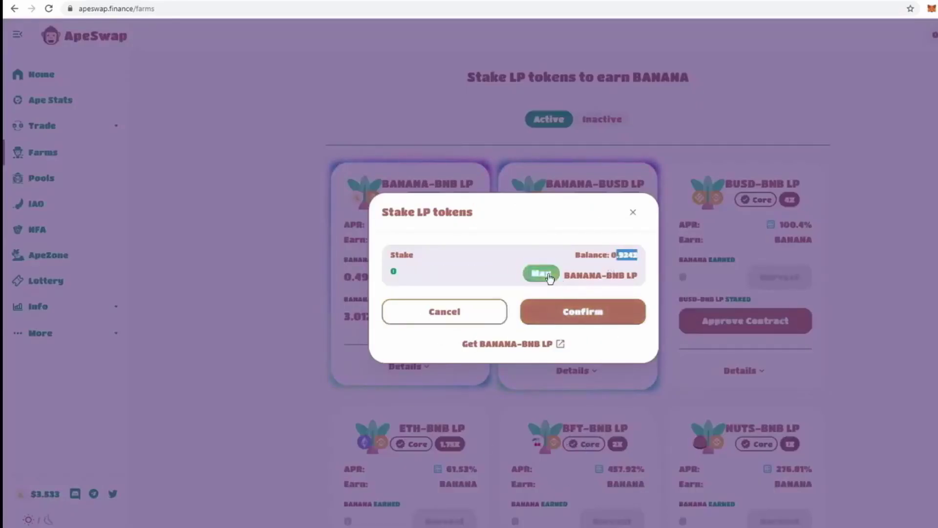
pyautogui.click(540, 273)
pyautogui.click(603, 318)
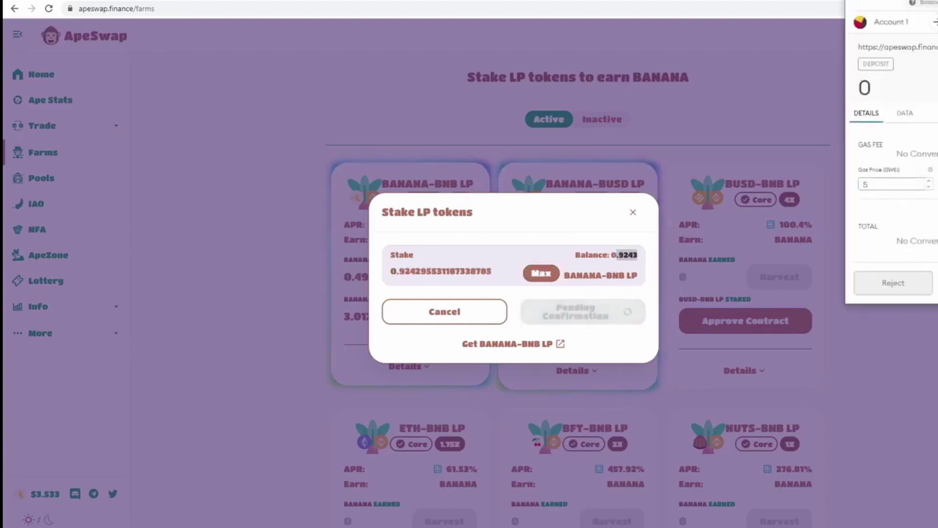
pyautogui.click(892, 283)
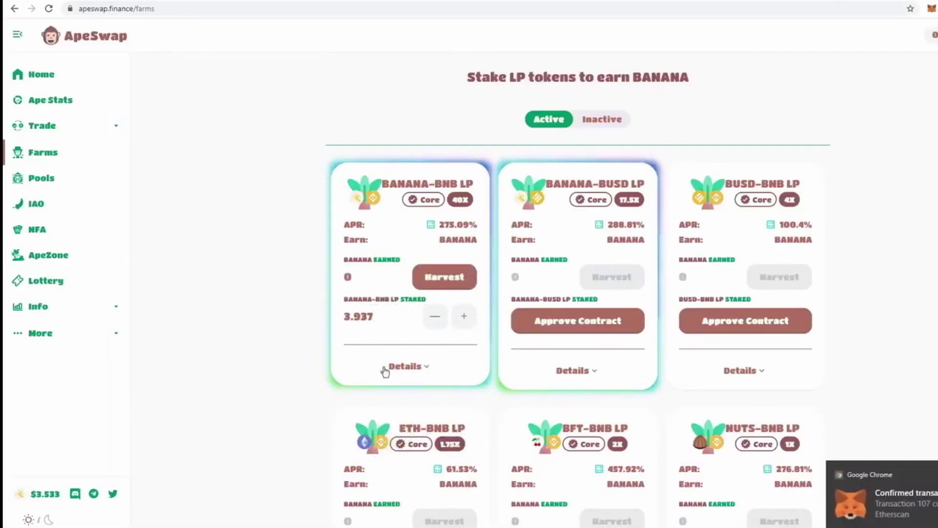
pyautogui.moveTo(373, 317); pyautogui.dragTo(361, 316)
pyautogui.click(361, 317)
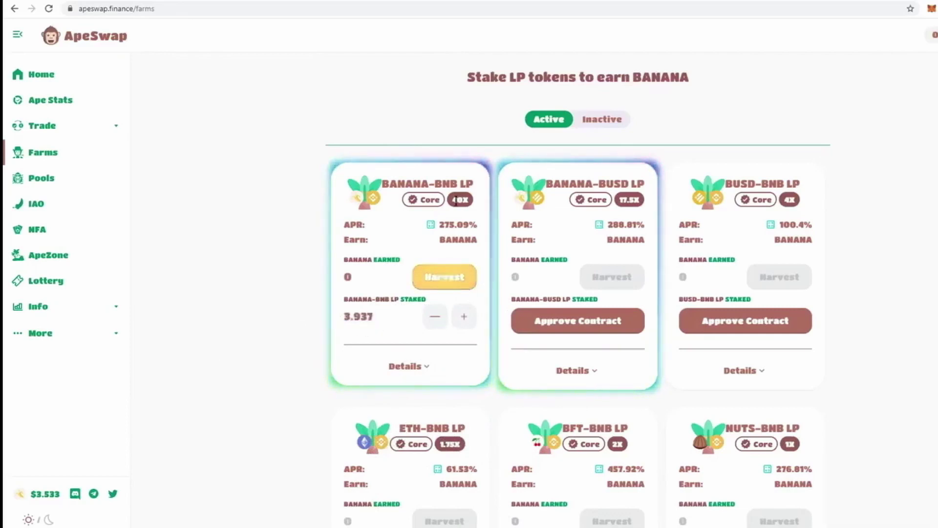
pyautogui.click(931, 9)
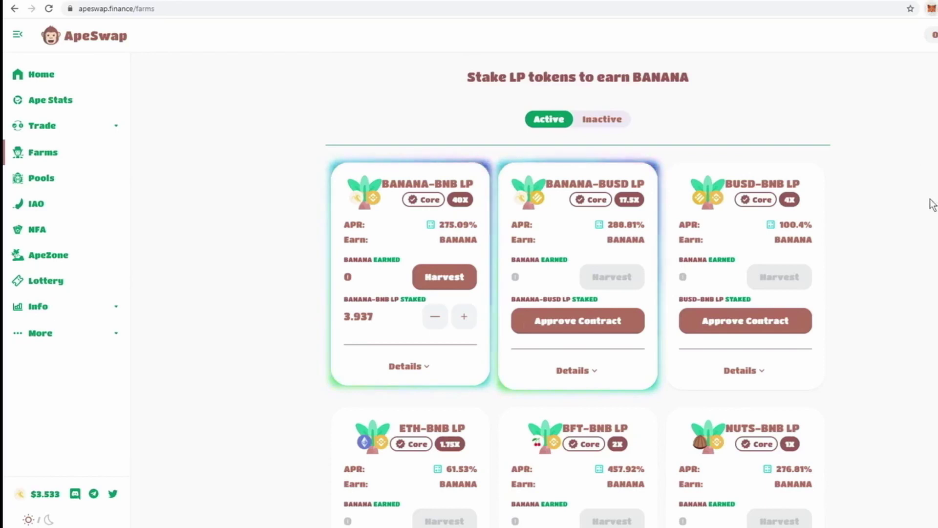
pyautogui.scroll(-6, 928, 203)
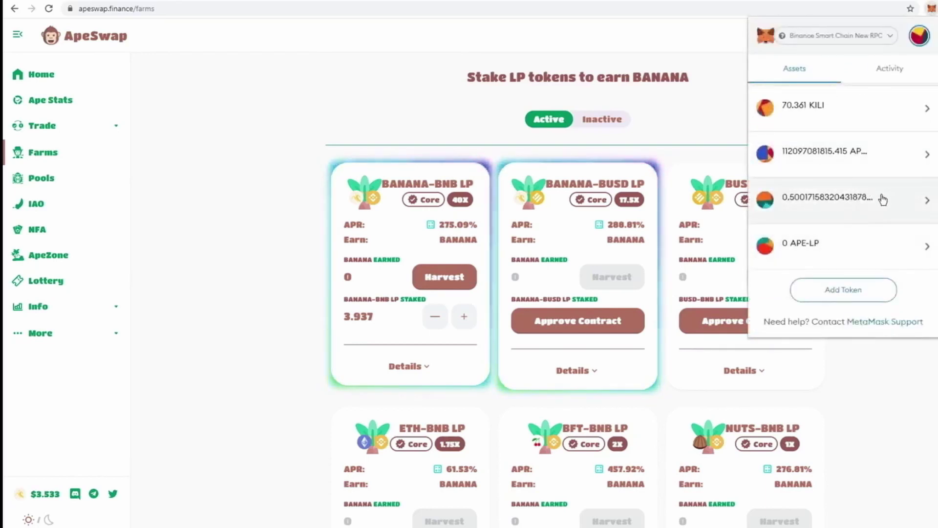
pyautogui.click(882, 198)
pyautogui.moveTo(917, 132); pyautogui.dragTo(767, 133)
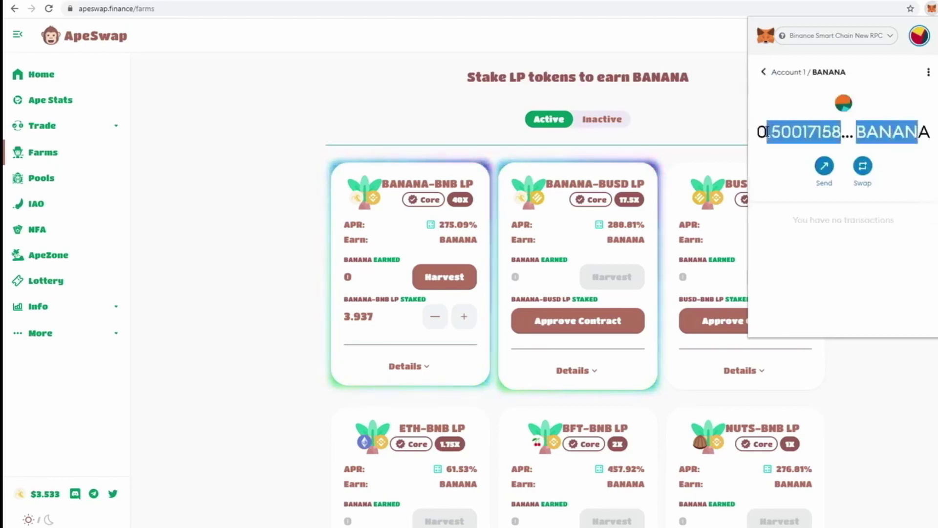
pyautogui.click(356, 281)
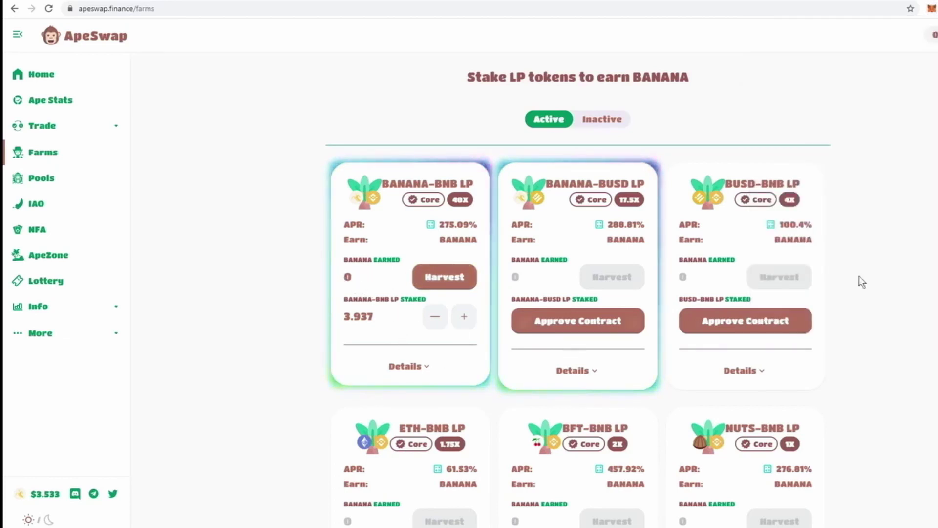
pyautogui.click(931, 10)
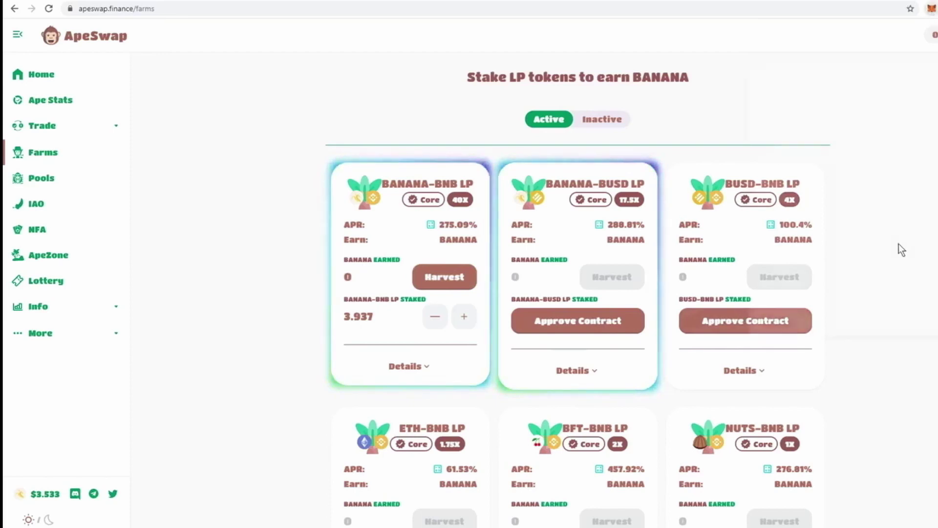
pyautogui.scroll(-3, 874, 250)
pyautogui.scroll(-2, 860, 250)
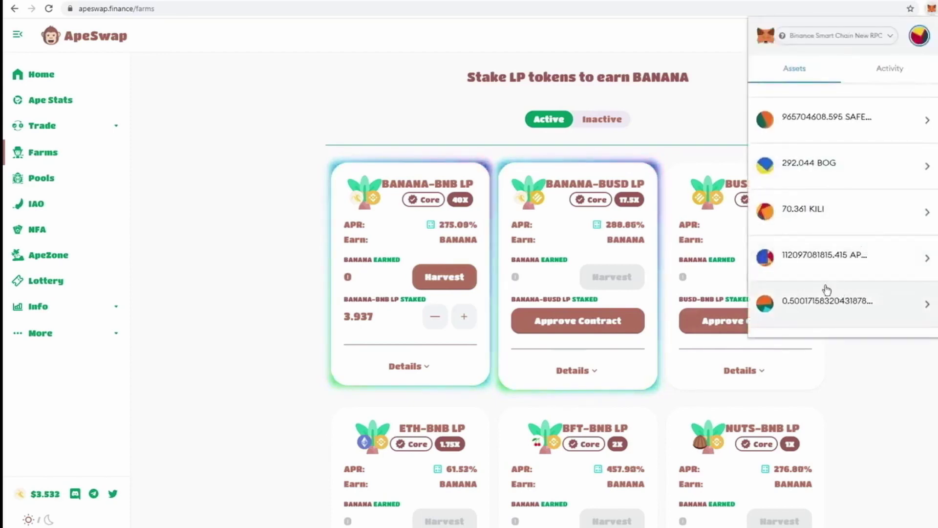
pyautogui.click(277, 167)
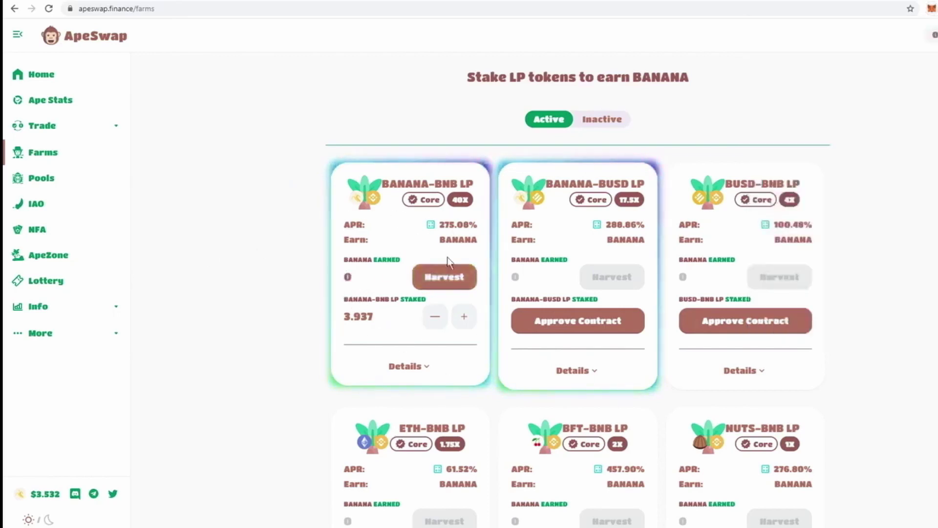
pyautogui.moveTo(483, 224); pyautogui.dragTo(438, 225)
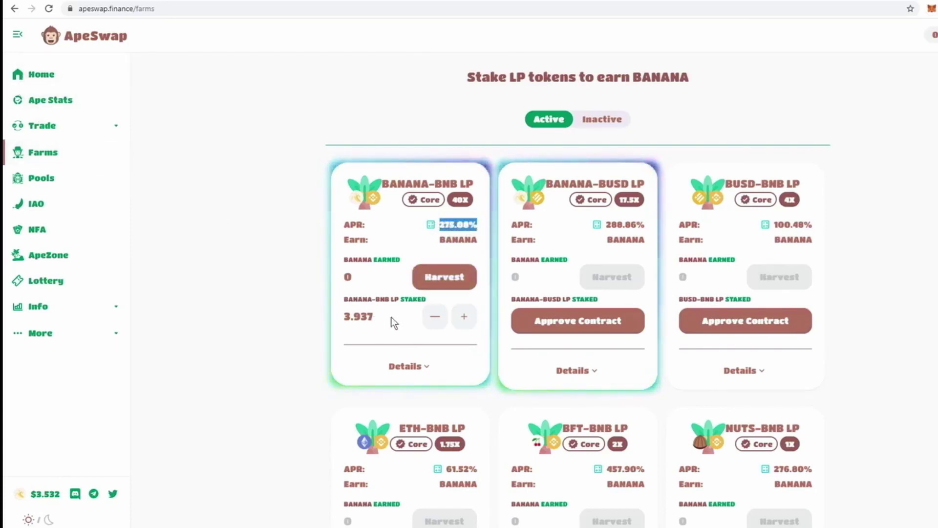
pyautogui.click(330, 312)
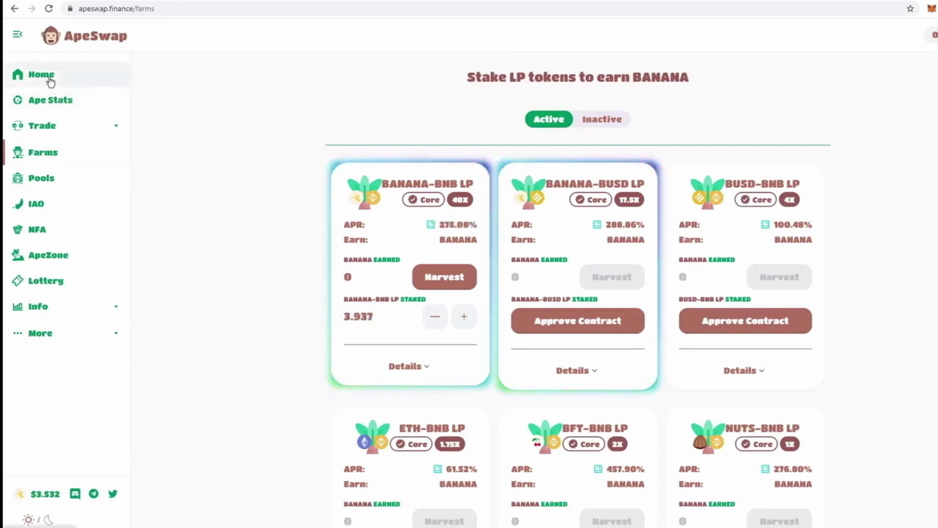
# Open Ape Stats and review the $312.06 TVL across all pools
pyautogui.click(55, 105)
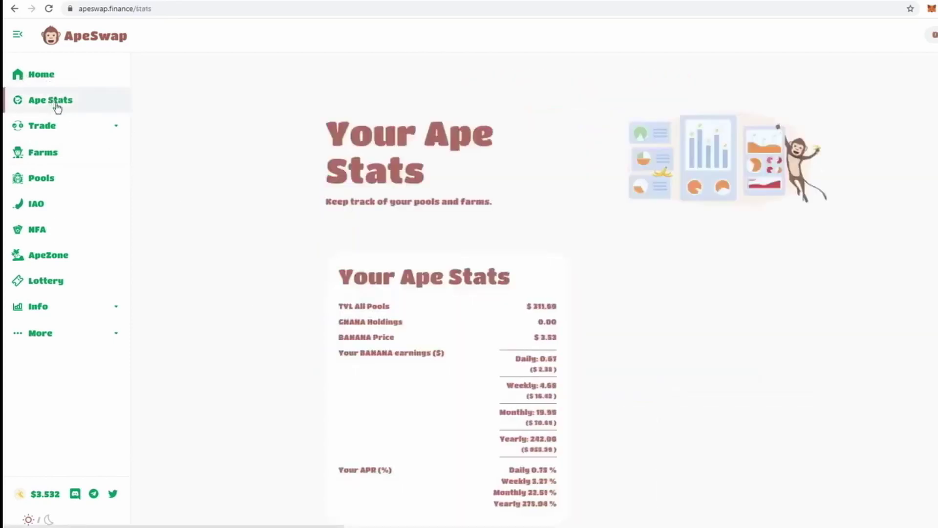
pyautogui.scroll(-1, 423, 154)
pyautogui.scroll(-1, 423, 154)
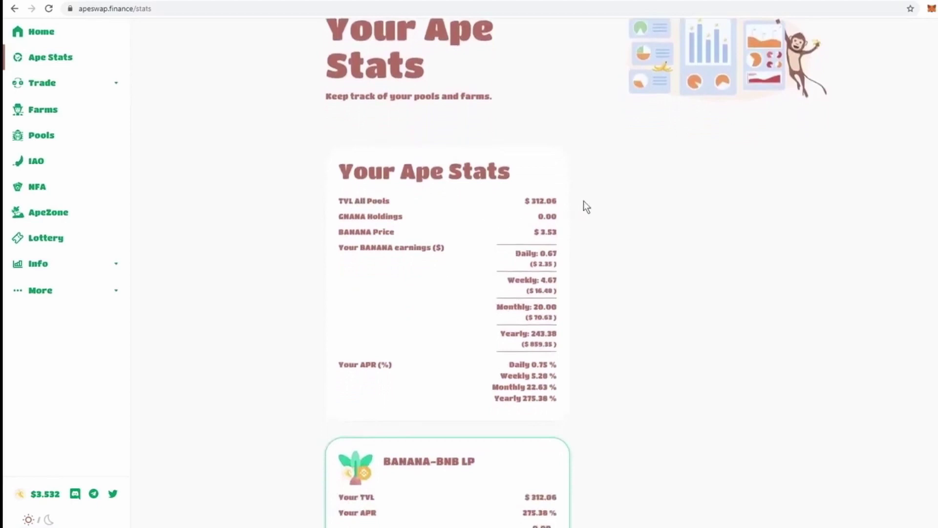
pyautogui.moveTo(554, 204); pyautogui.dragTo(533, 203)
# Review daily earnings of 0.67 BANANA ($2.35) and the $3.53 BANANA price
pyautogui.scroll(-1, 386, 220)
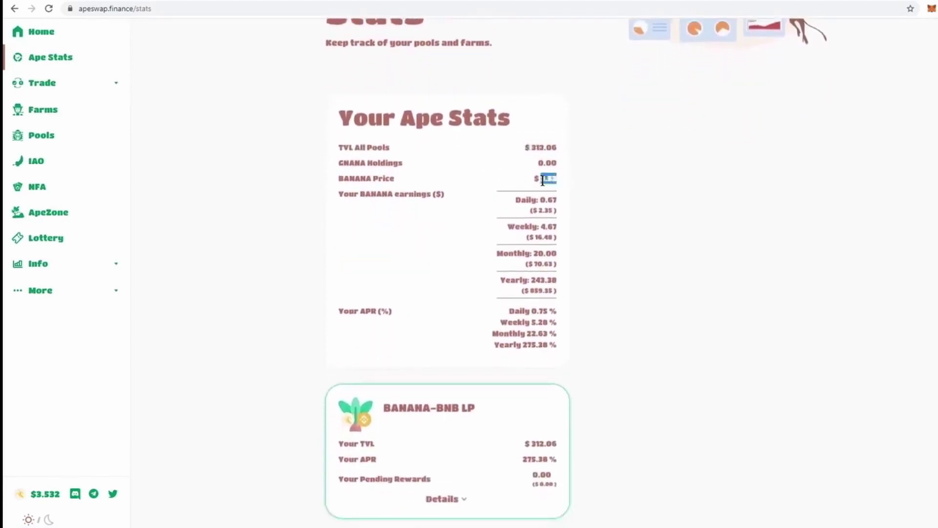
pyautogui.scroll(-1, 487, 200)
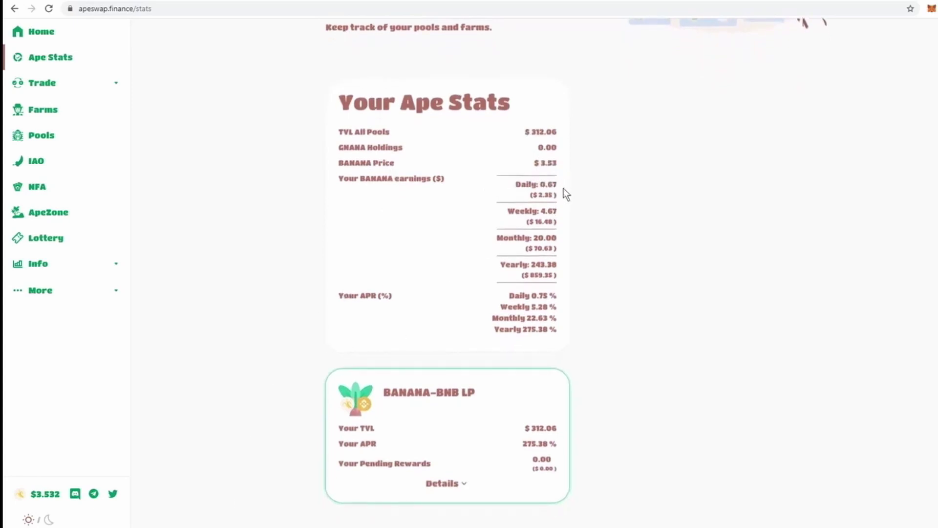
pyautogui.moveTo(560, 190); pyautogui.dragTo(537, 186)
pyautogui.moveTo(563, 188); pyautogui.dragTo(539, 185)
pyautogui.moveTo(543, 194); pyautogui.dragTo(515, 188)
pyautogui.moveTo(395, 163); pyautogui.dragTo(350, 159)
pyautogui.click(69, 113)
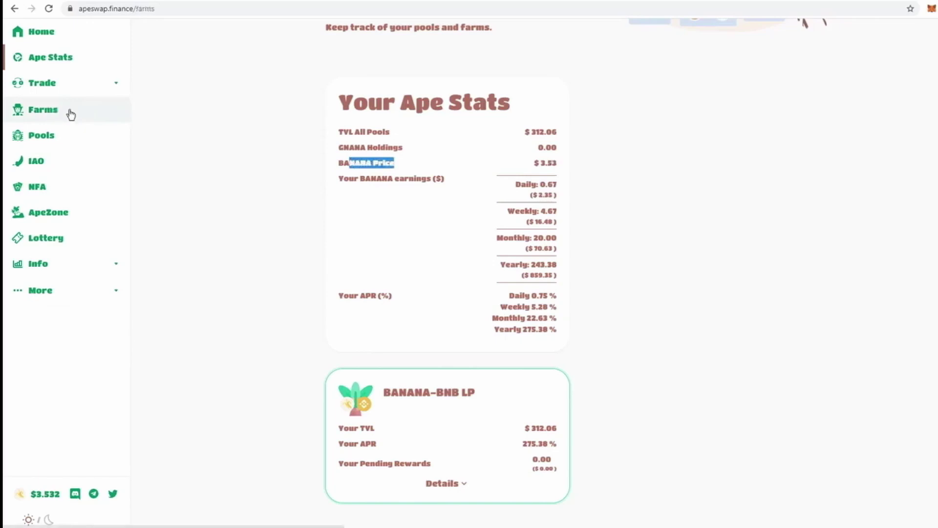
pyautogui.scroll(3, 352, 219)
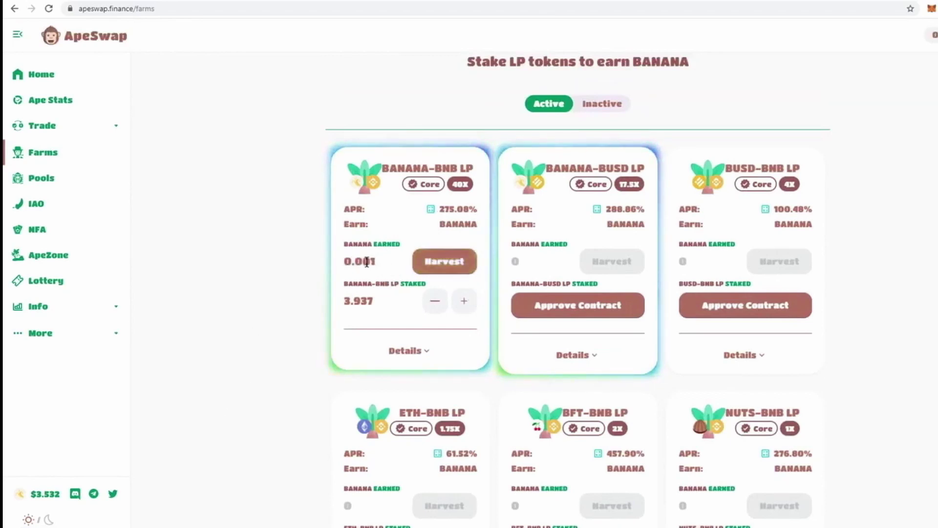
pyautogui.moveTo(366, 260); pyautogui.dragTo(370, 289)
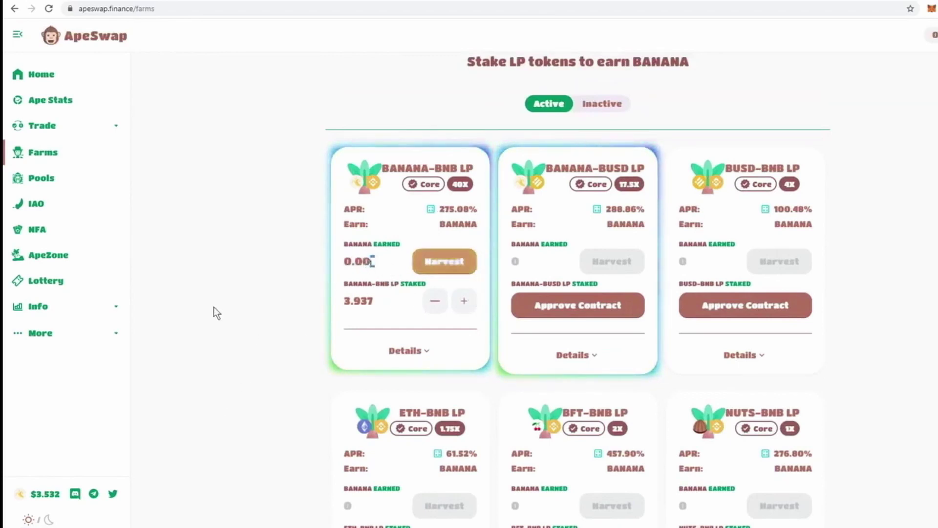
pyautogui.click(56, 104)
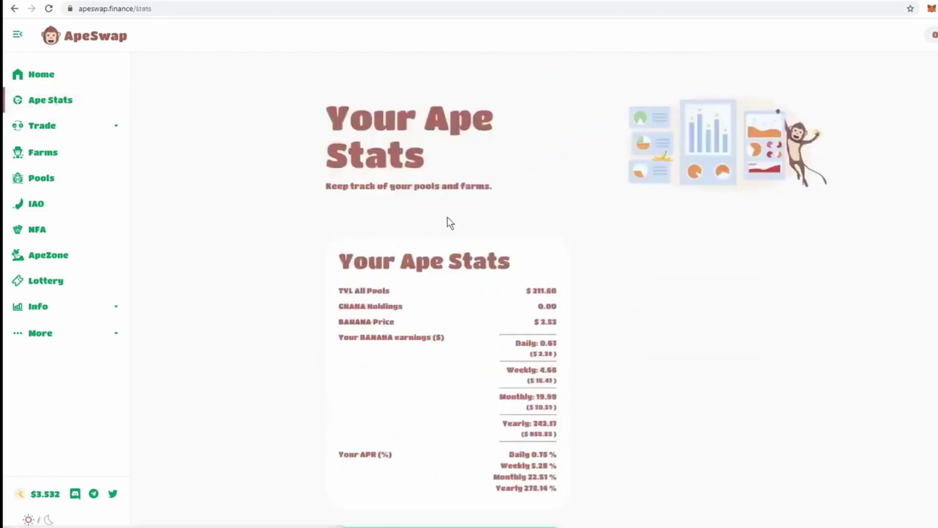
pyautogui.scroll(-3, 447, 217)
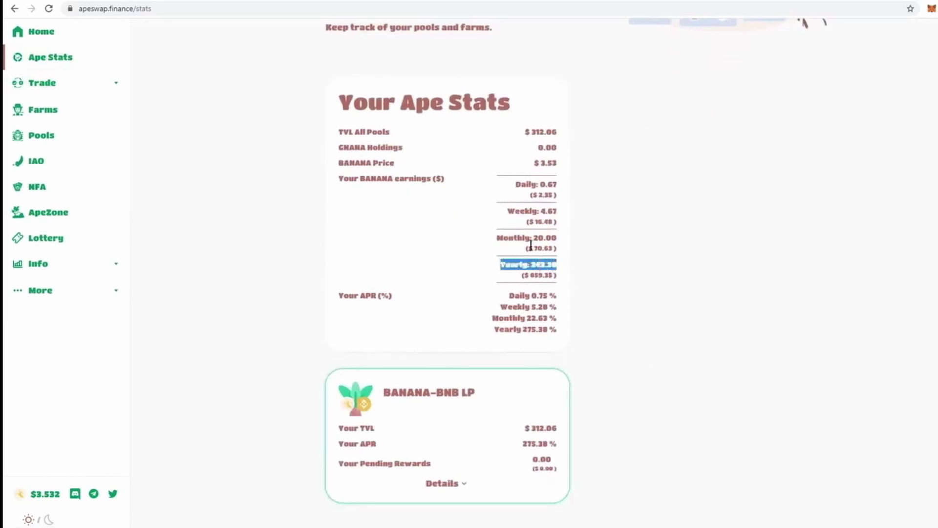
pyautogui.moveTo(530, 244); pyautogui.dragTo(526, 230)
pyautogui.moveTo(545, 184); pyautogui.dragTo(404, 262)
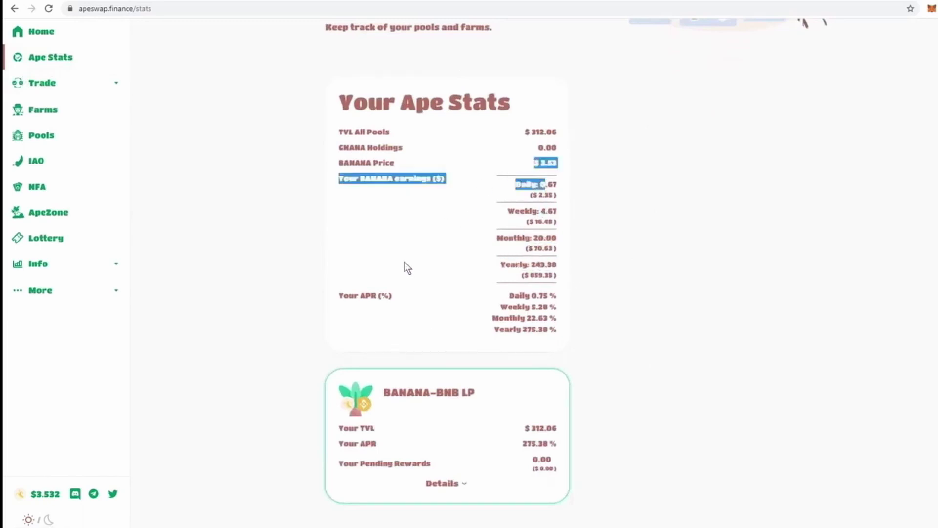
pyautogui.click(405, 262)
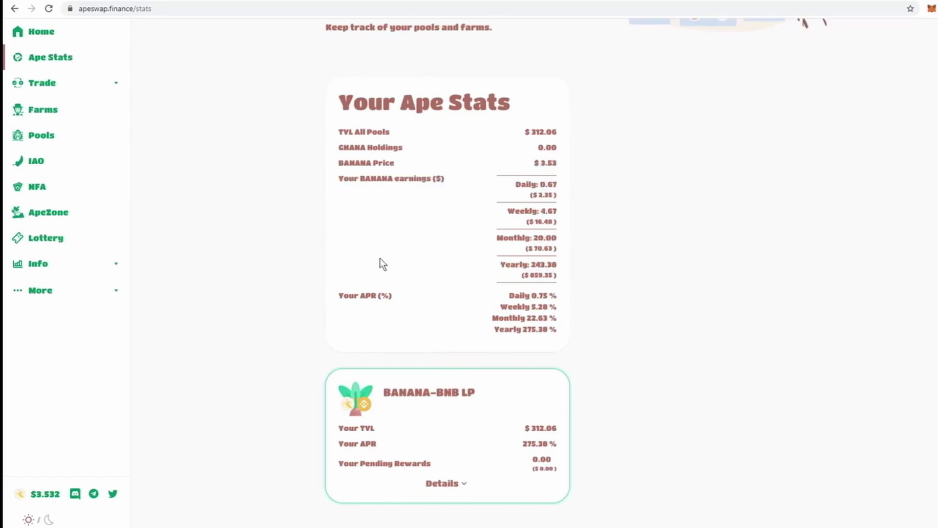